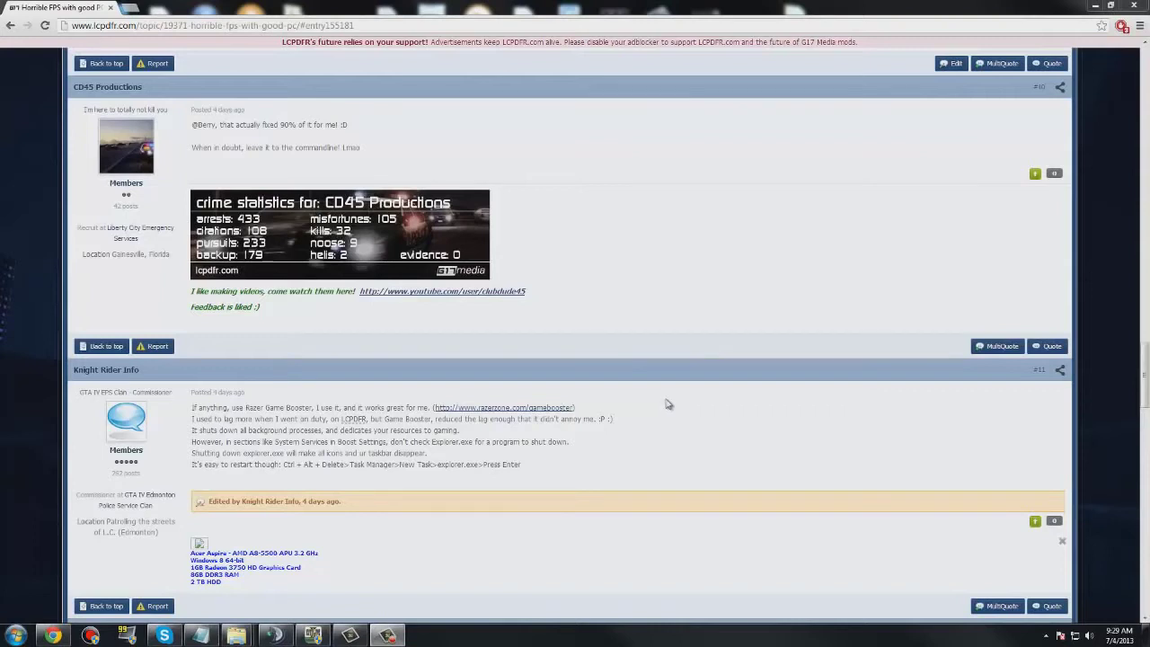
# - Scroll through the forum thread to find the replies about the commandline file
pyautogui.scroll(-3, 463, 378)
pyautogui.scroll(-4, 463, 378)
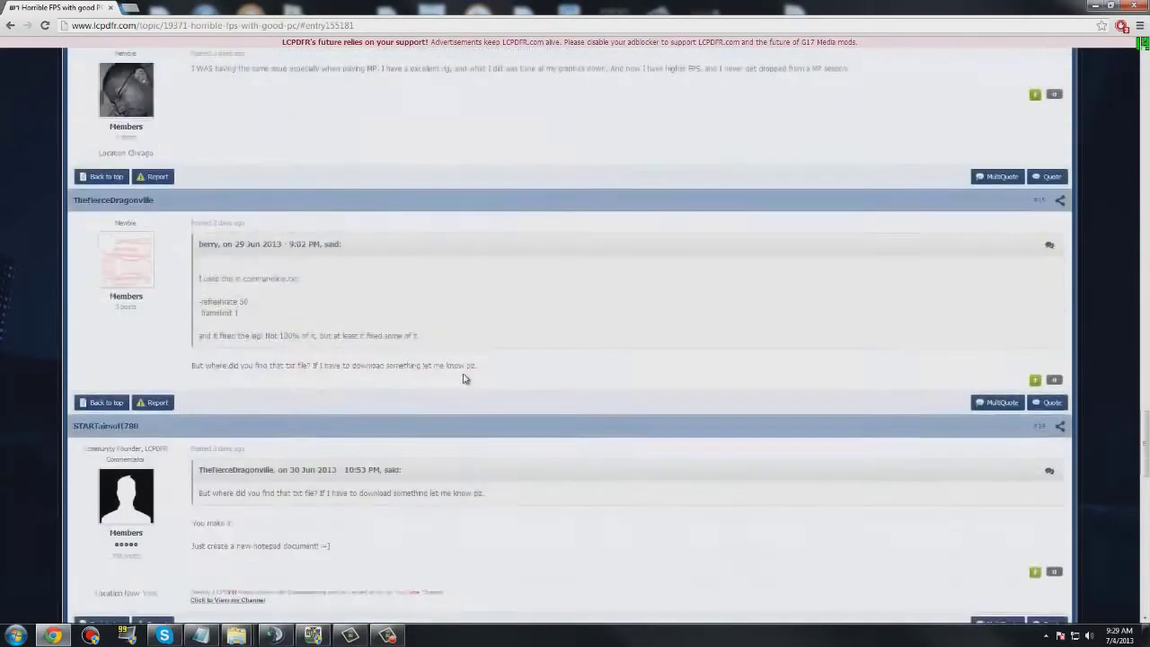
pyautogui.scroll(-4, 463, 378)
pyautogui.scroll(-4, 462, 378)
pyautogui.scroll(-3, 463, 378)
pyautogui.scroll(4, 463, 379)
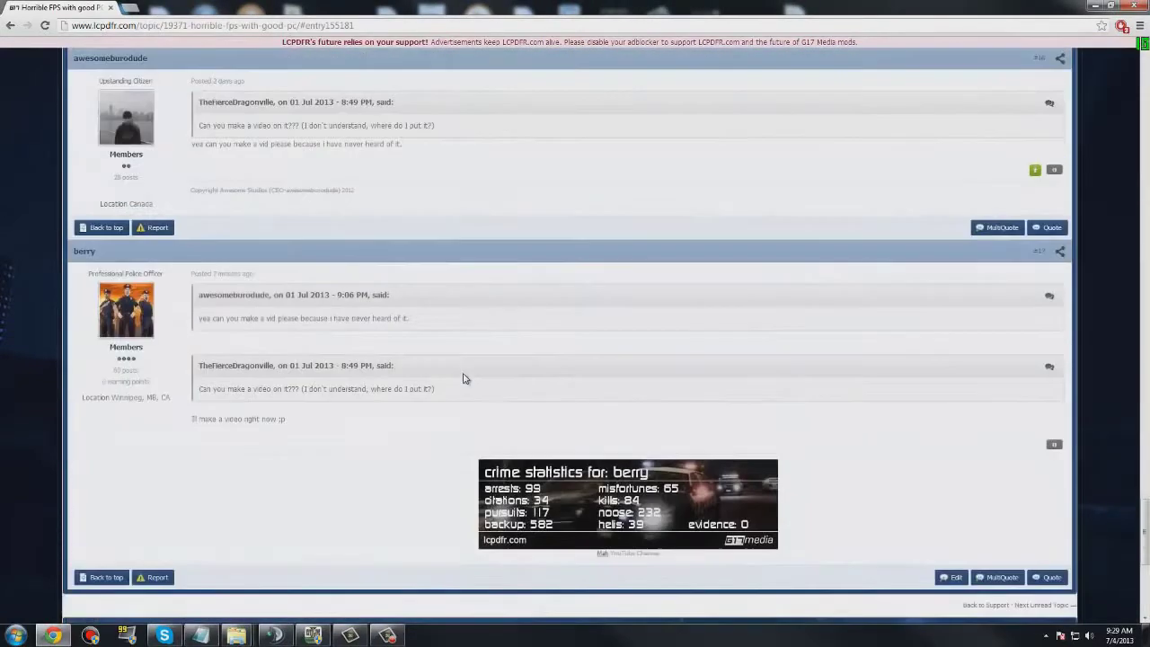
pyautogui.scroll(3, 460, 378)
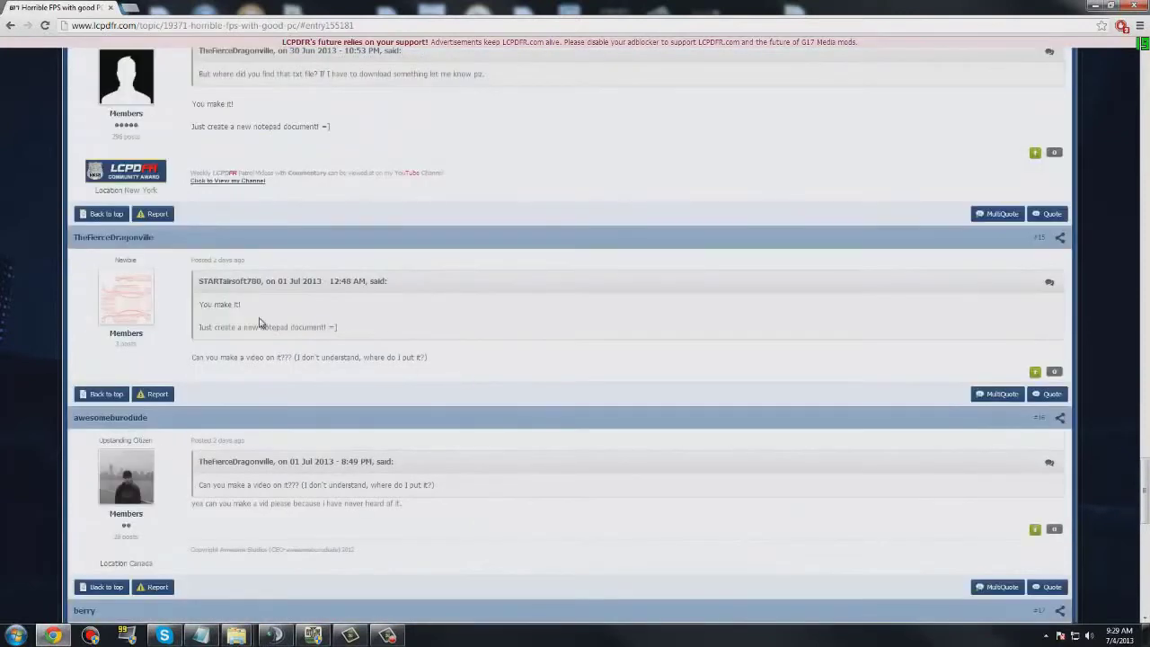
pyautogui.scroll(-2, 362, 296)
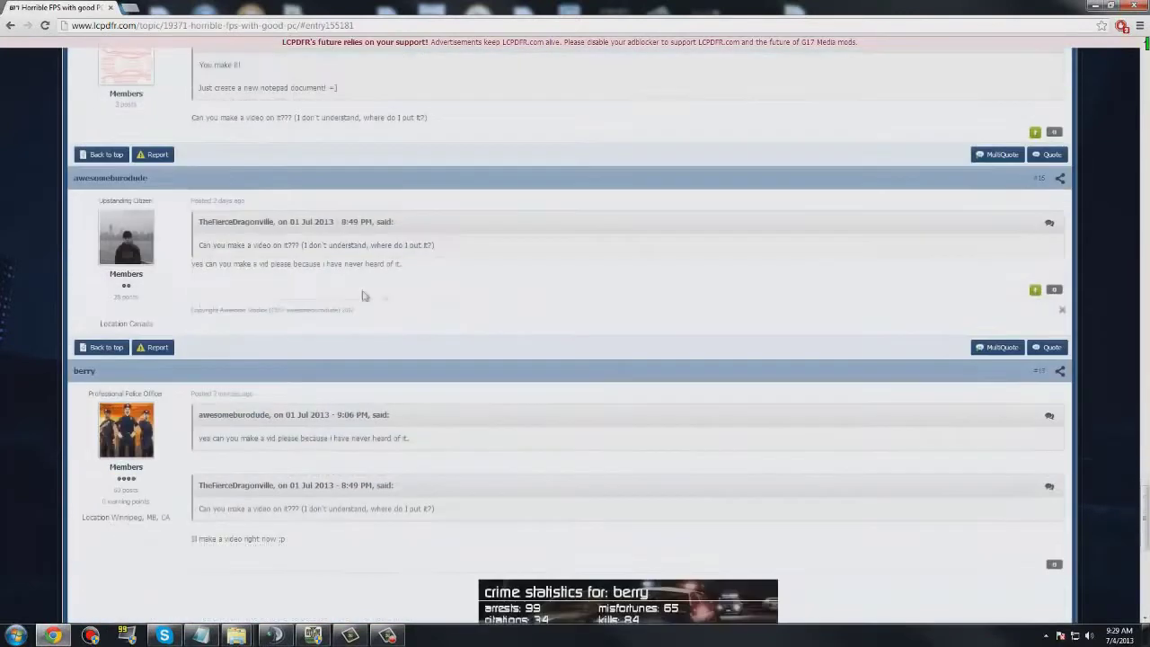
pyautogui.scroll(1, 444, 329)
# - Highlight the two quoted posts about creating a Notepad document, then clear the highlight
pyautogui.tripleClick(281, 207)
pyautogui.moveTo(280, 207); pyautogui.dragTo(228, 237)
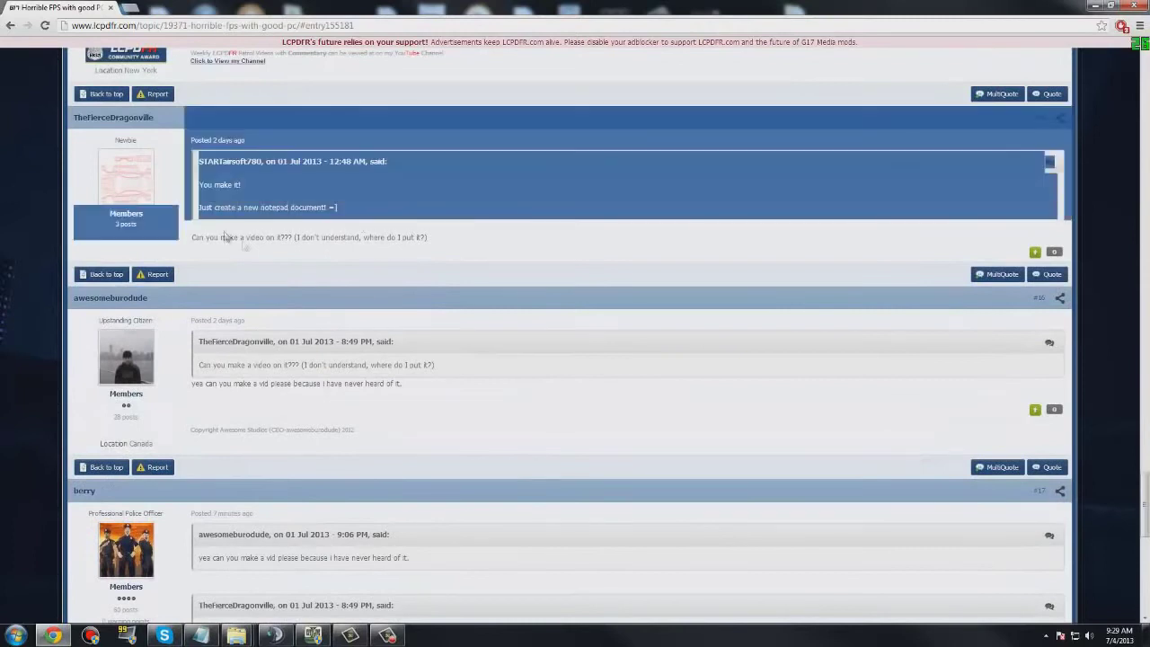
pyautogui.tripleClick(449, 364)
pyautogui.moveTo(449, 364); pyautogui.dragTo(431, 388)
pyautogui.click(432, 388)
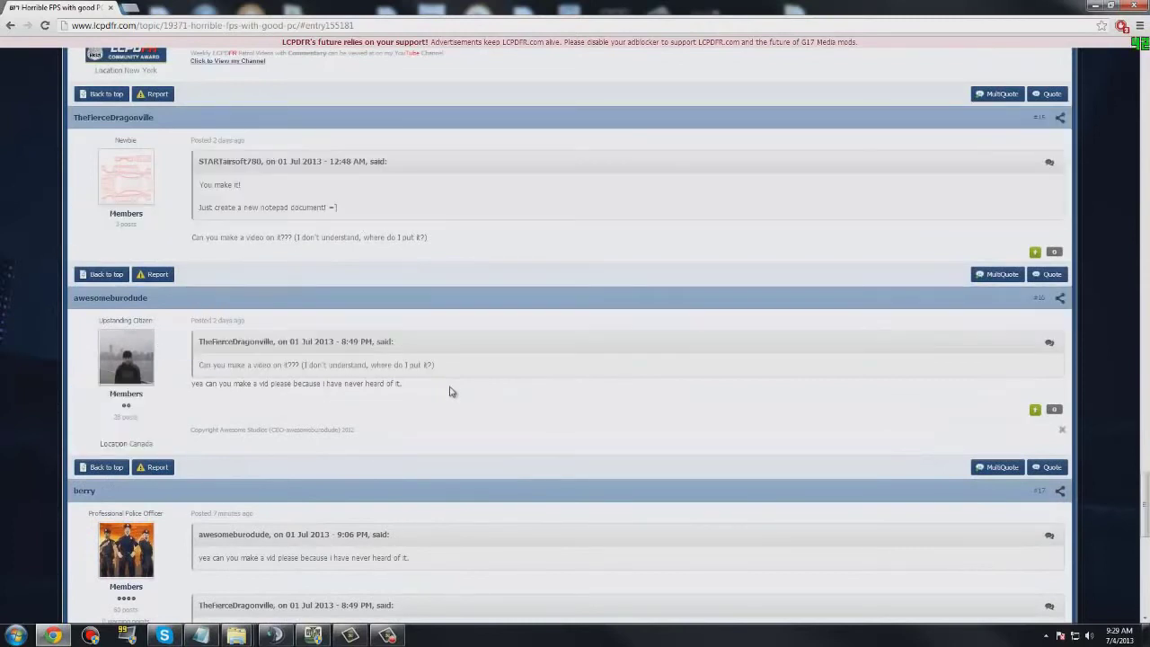
pyautogui.scroll(2, 387, 440)
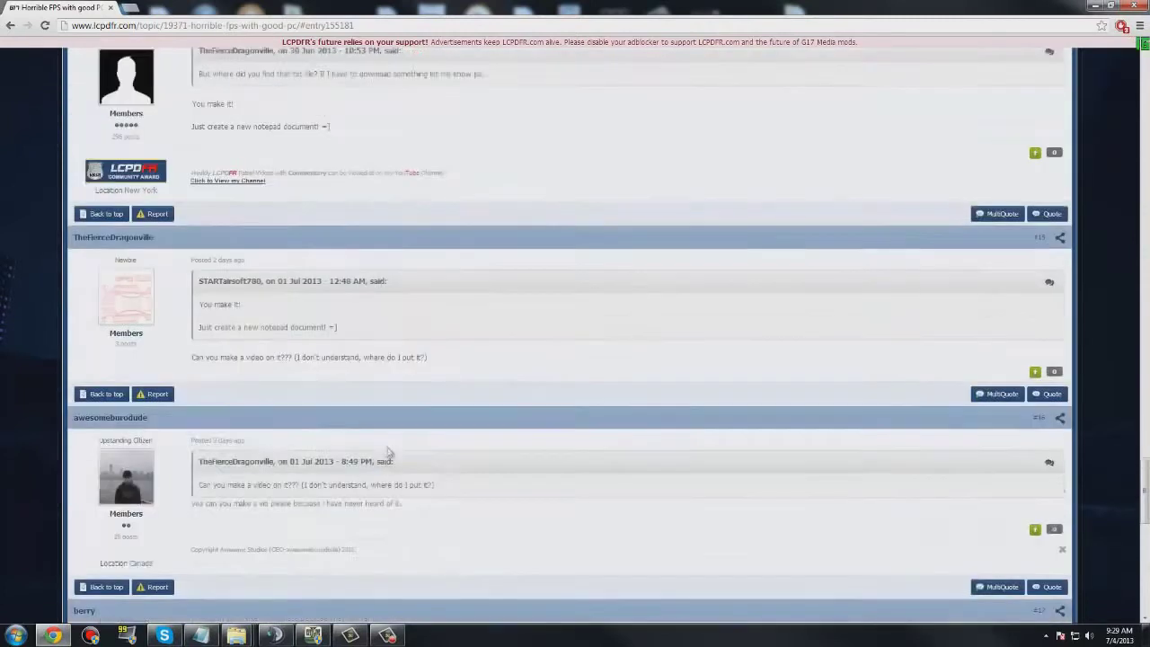
pyautogui.scroll(1, 384, 442)
pyautogui.scroll(2, 385, 442)
pyautogui.scroll(-5, 384, 440)
pyautogui.scroll(-5, 380, 432)
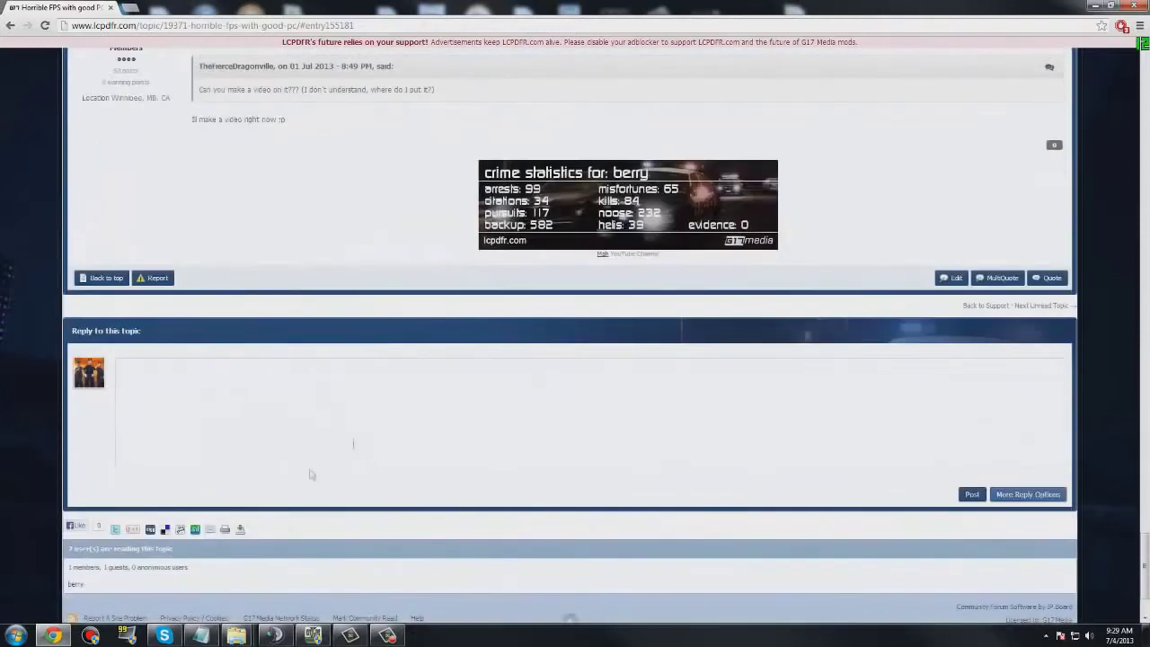
# - Open the Computer drives window and open Local Disk (C:) in a new window
pyautogui.click(11, 634)
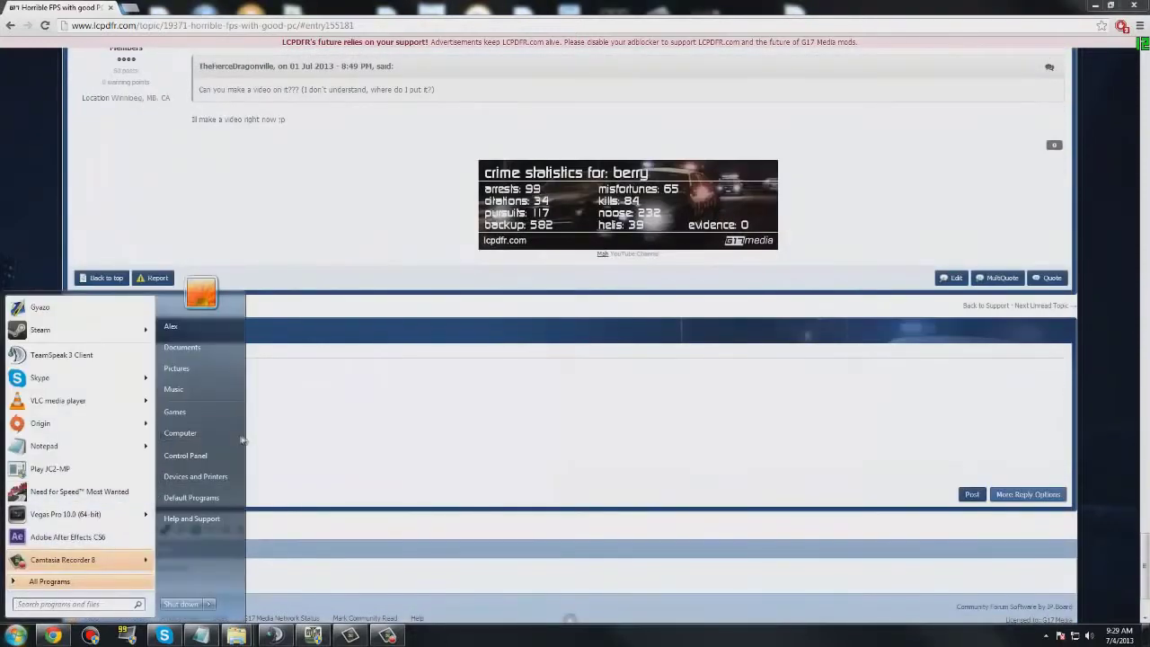
pyautogui.click(179, 432)
pyautogui.moveTo(692, 170)
pyautogui.mouseDown()
pyautogui.moveTo(392, 175)
pyautogui.moveTo(517, 159)
pyautogui.mouseUp()
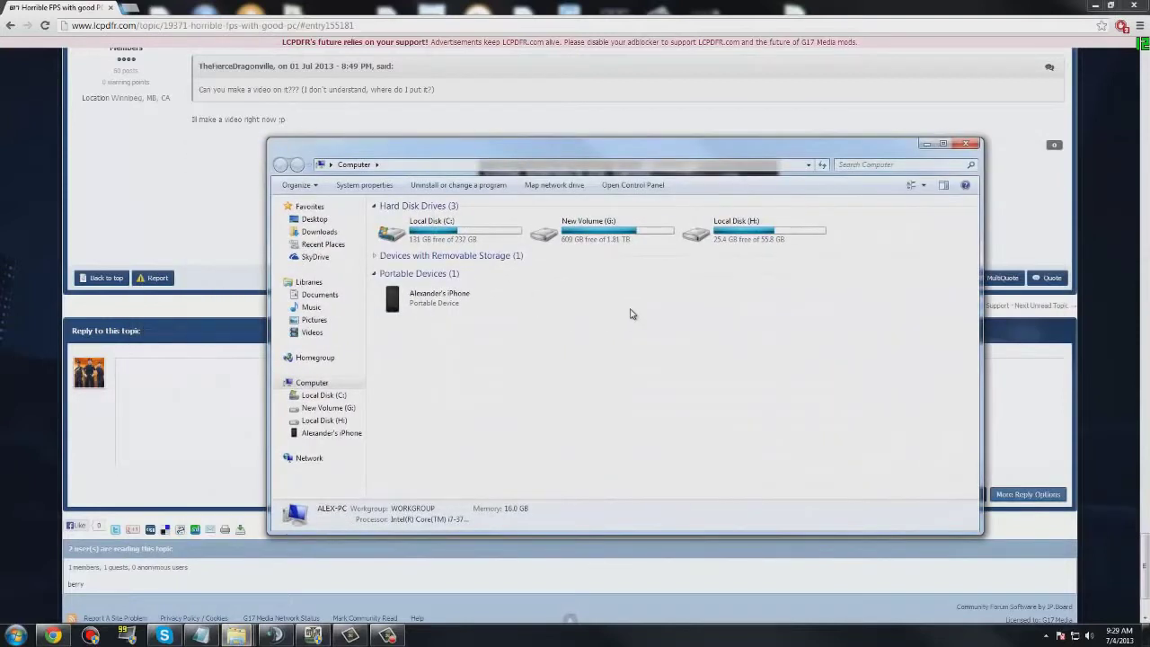
pyautogui.rightClick(430, 235)
pyautogui.click(497, 257)
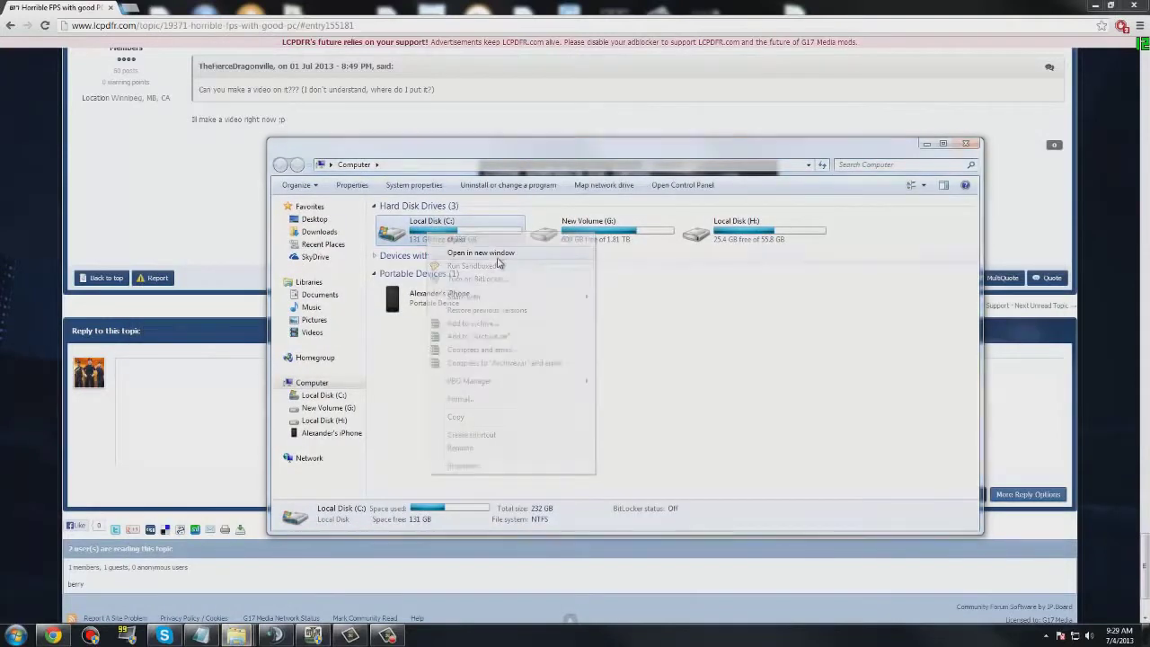
pyautogui.moveTo(629, 158); pyautogui.dragTo(414, 93)
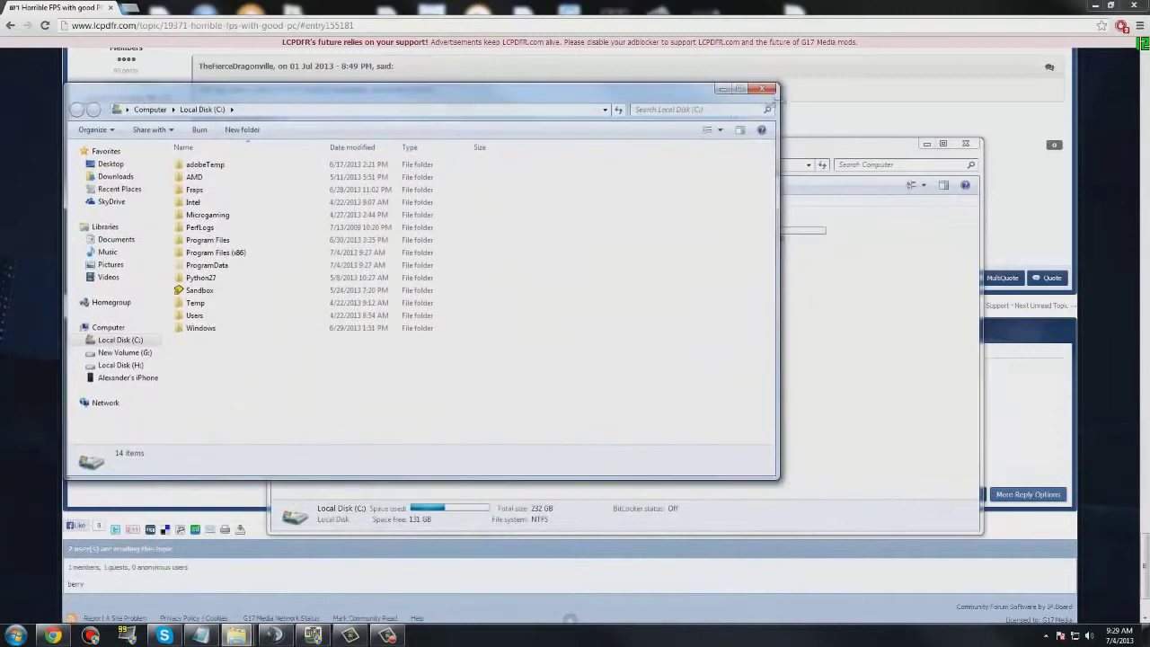
pyautogui.click(758, 89)
pyautogui.rightClick(459, 235)
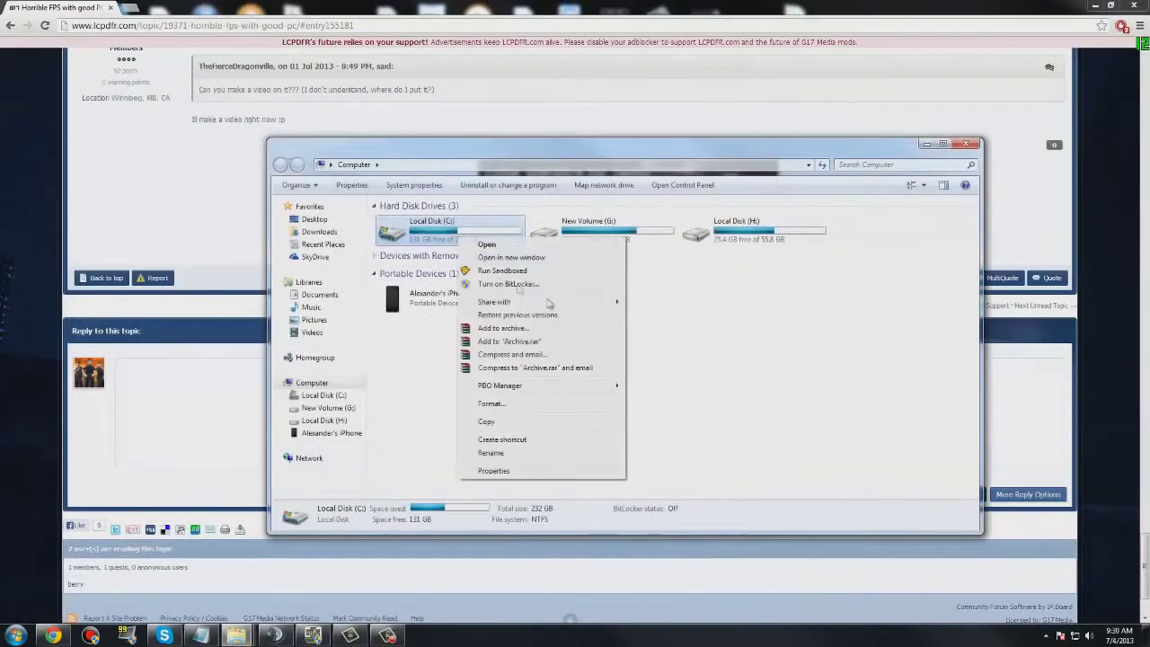
pyautogui.click(511, 258)
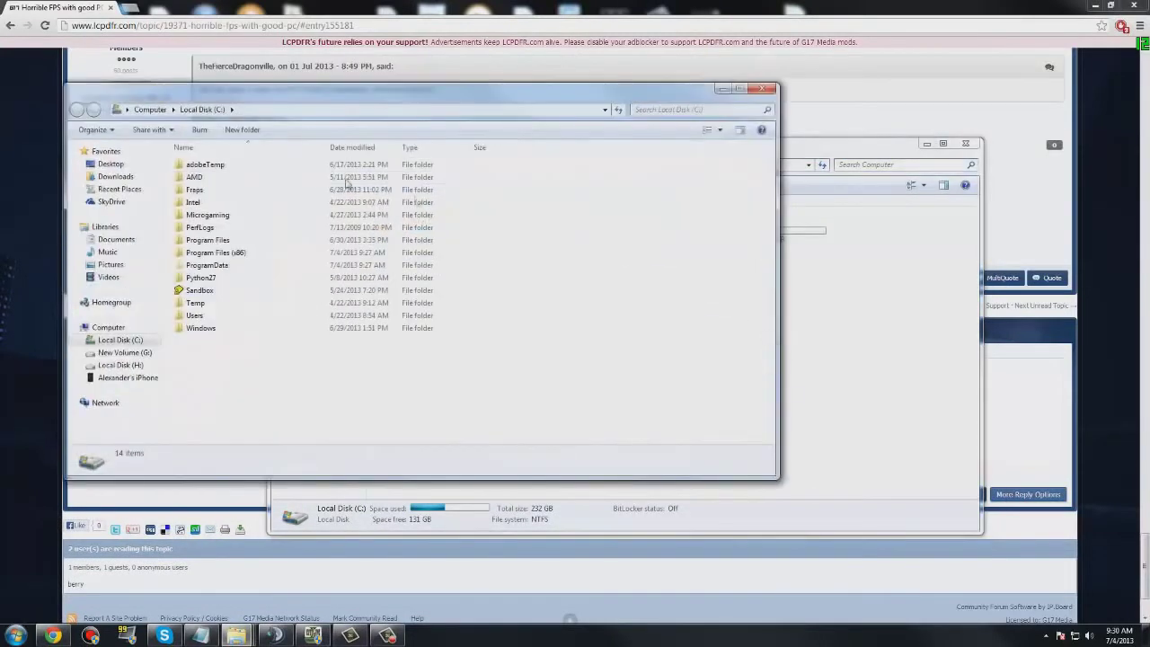
# - Browse C:'s Program Files folders to Rockstar Games, then close that window
pyautogui.doubleClick(252, 241)
pyautogui.press('r')
pyautogui.press('r')
pyautogui.press('r')
pyautogui.press('BackSpace')
pyautogui.press('Down')
pyautogui.press('Return')
pyautogui.press('r')
pyautogui.press('r')
pyautogui.press('Return')
pyautogui.hotkey('alt', 'F4')
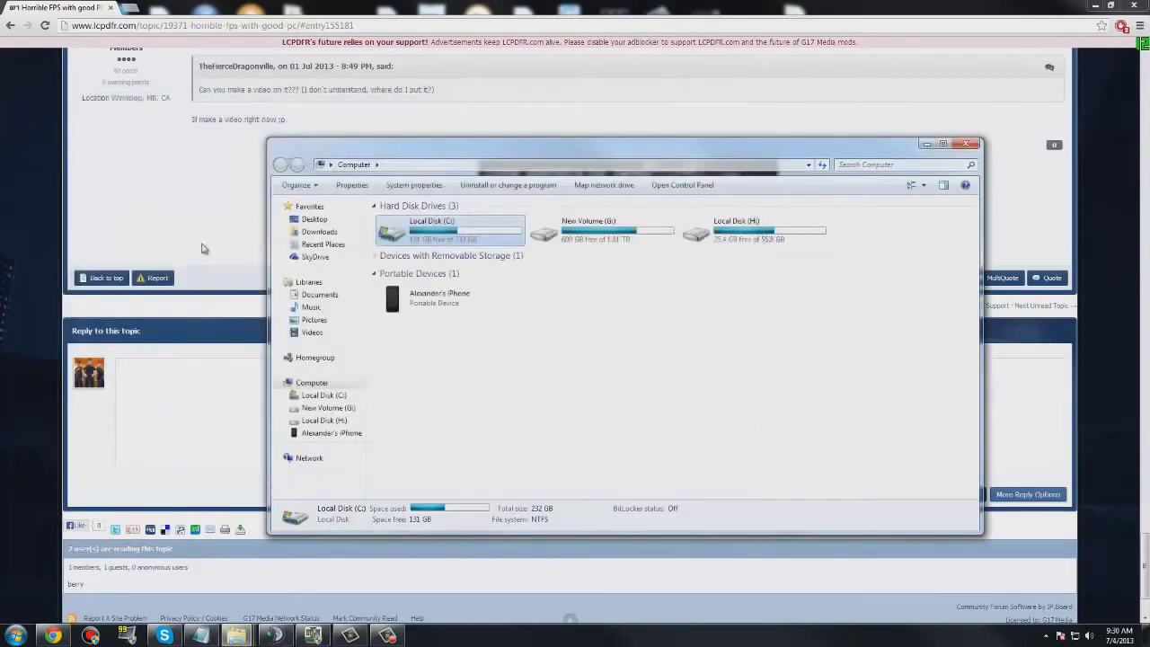
# - Open Program Files on New Volume (G:) and open Rockstar Games in a separate window docked left
pyautogui.press('Right')
pyautogui.press('Return')
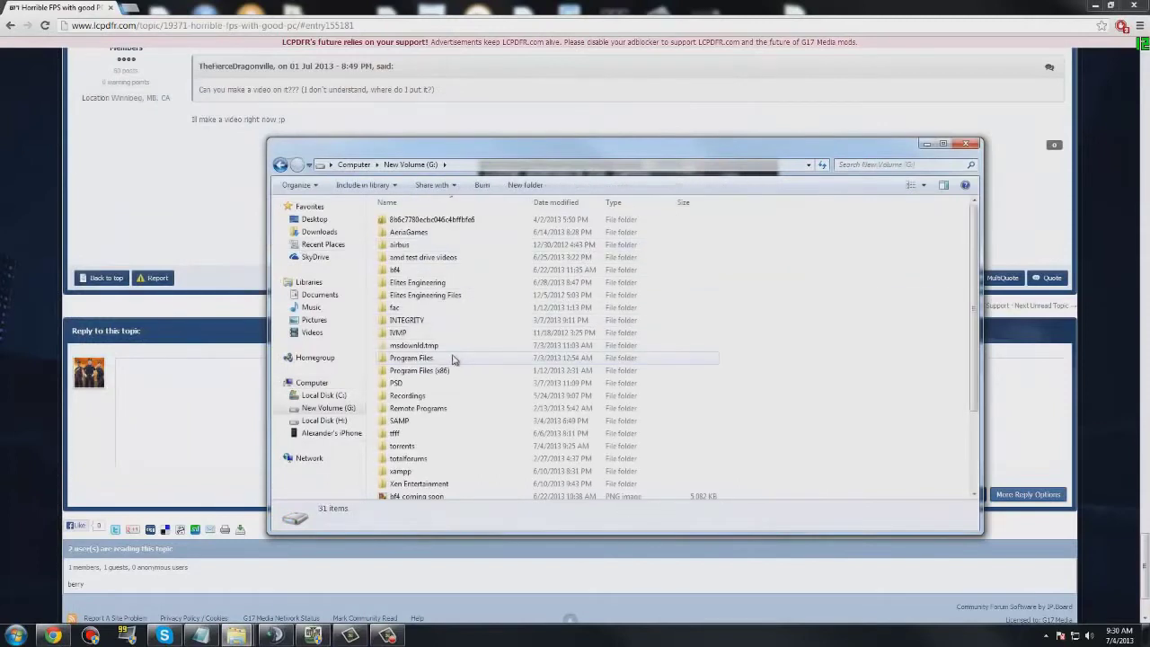
pyautogui.doubleClick(454, 358)
pyautogui.press('r')
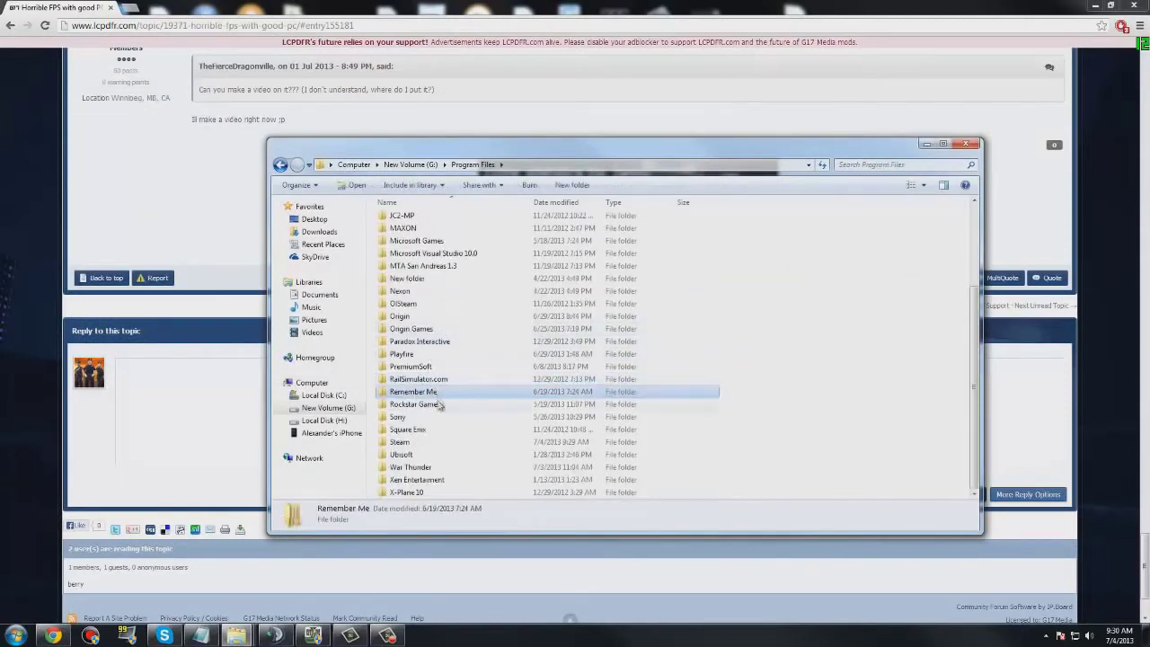
pyautogui.rightClick(434, 404)
pyautogui.click(486, 121)
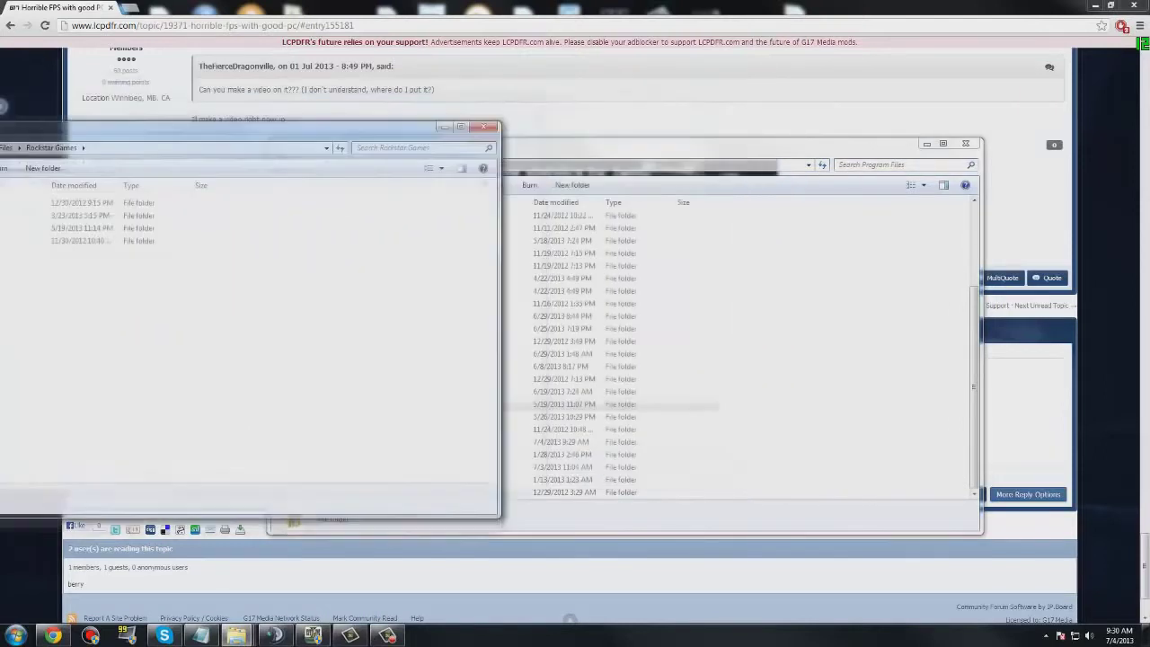
pyautogui.moveTo(274, 94); pyautogui.dragTo(0, 126)
pyautogui.moveTo(629, 144); pyautogui.dragTo(784, 82)
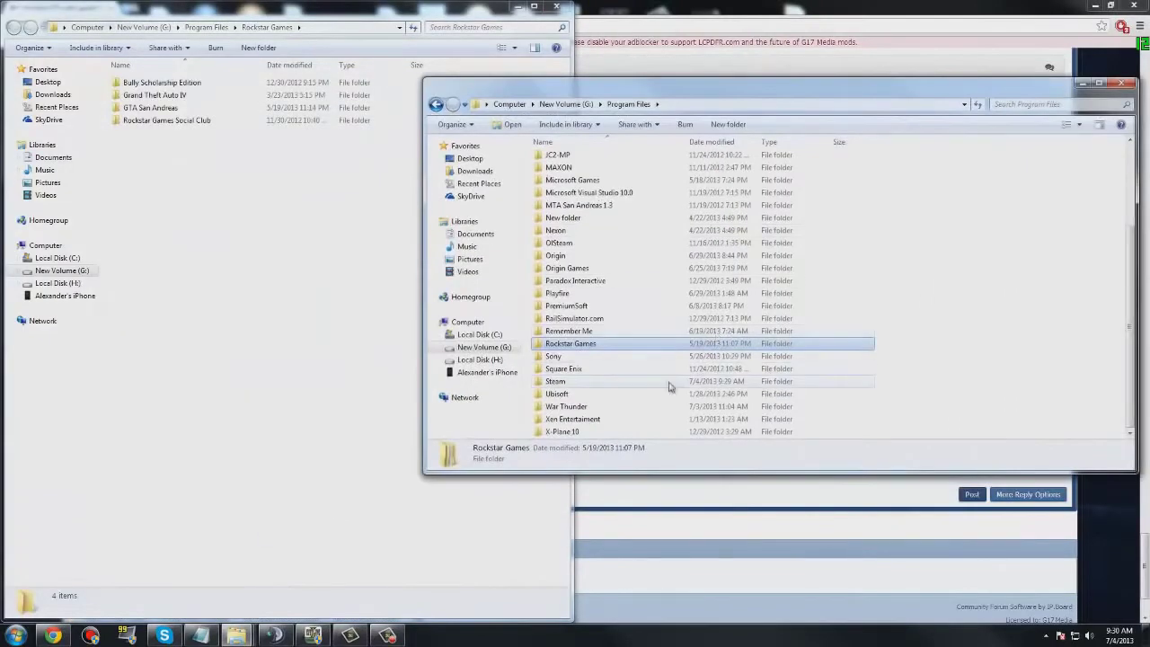
# - Open the Steam folder in its own window and close the duplicate folder window
pyautogui.click(554, 356)
pyautogui.click(557, 381)
pyautogui.rightClick(557, 381)
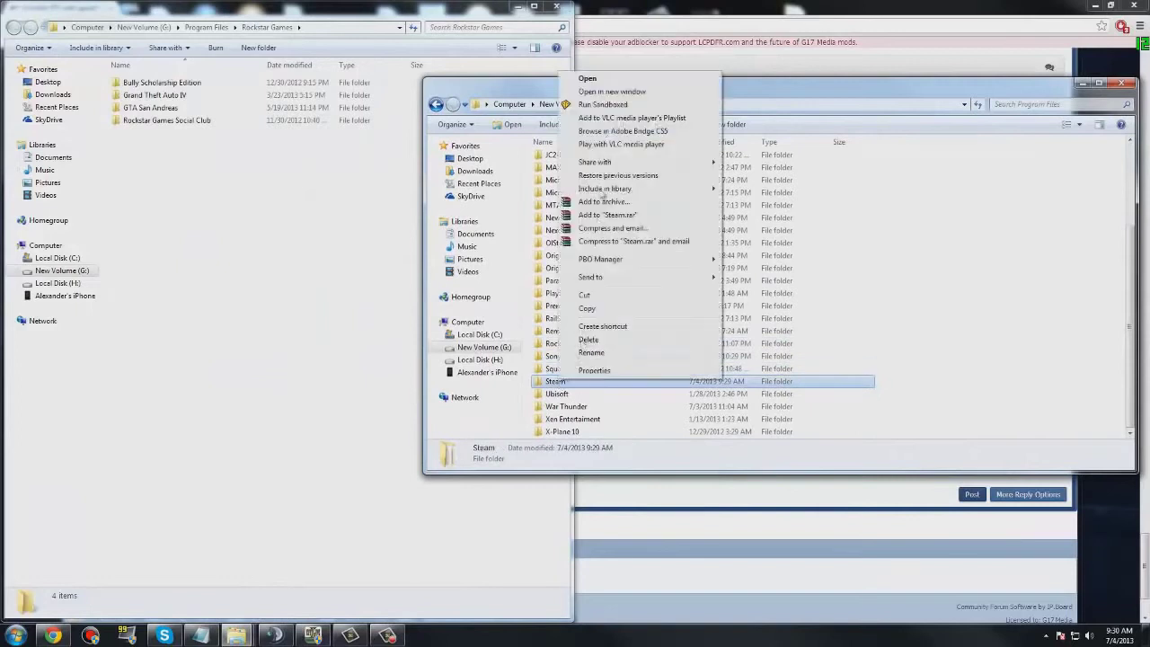
pyautogui.click(634, 95)
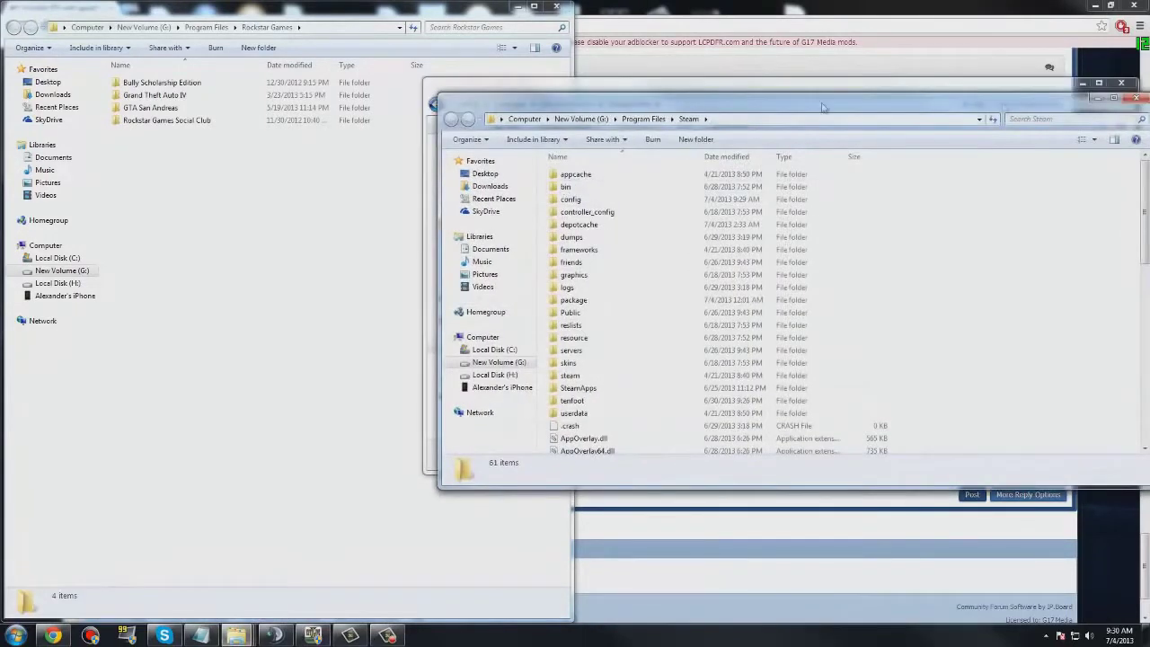
pyautogui.click(1115, 85)
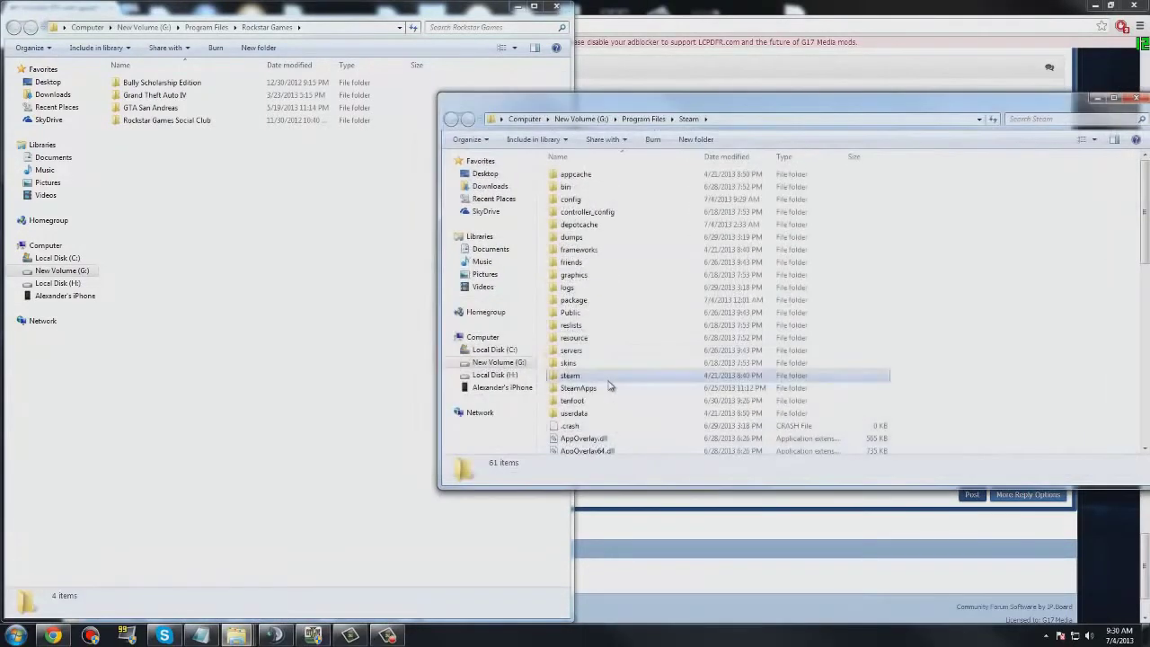
# - Go to SteamApps > common > Grand Theft Auto IV > GTAIV and open the commandline file
pyautogui.doubleClick(607, 382)
pyautogui.press('Down')
pyautogui.press('Return')
pyautogui.press('Down')
pyautogui.press('Down')
pyautogui.press('Down')
pyautogui.press('Down')
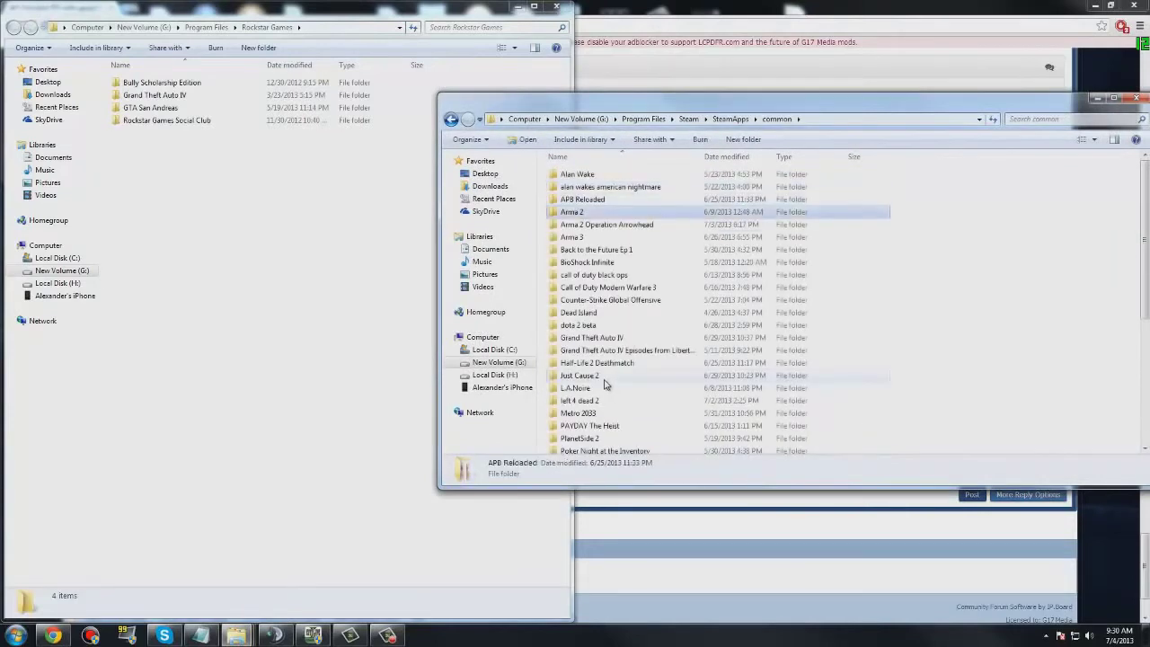
pyautogui.press('Down')
pyautogui.press('Down')
pyautogui.click(612, 338)
pyautogui.doubleClick(611, 338)
pyautogui.press('Return')
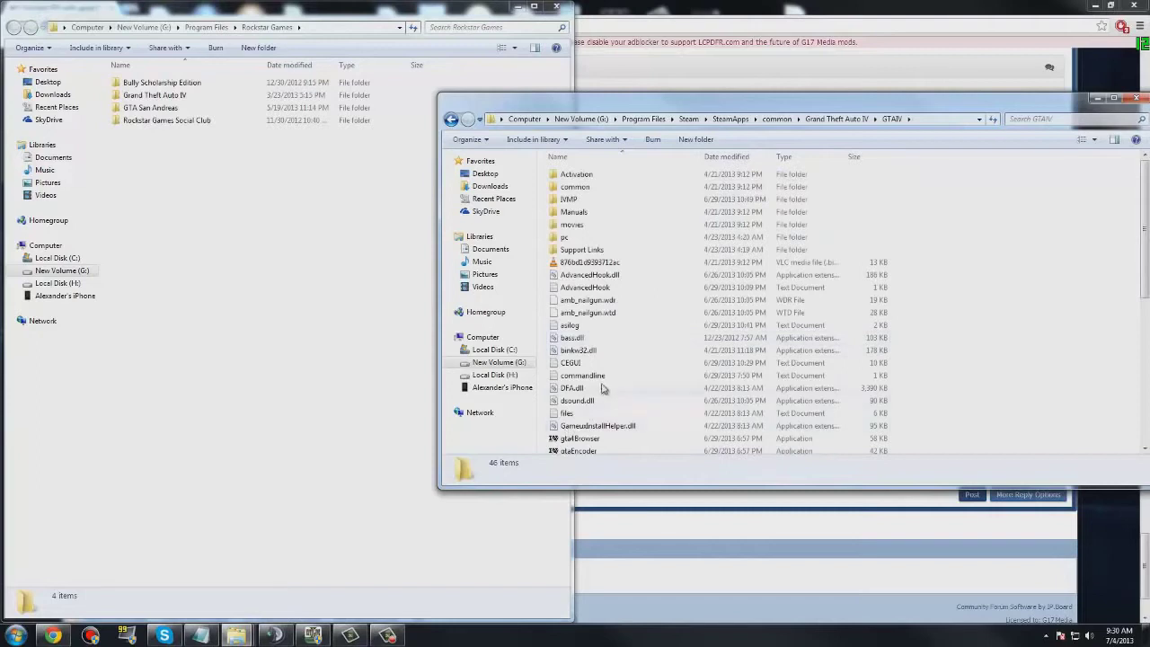
pyautogui.doubleClick(604, 378)
# - Erase all text in the commandline file and save it on closing
pyautogui.hotkey('ctrl', 'a')
pyautogui.press('Delete')
pyautogui.hotkey('alt', 'F4')
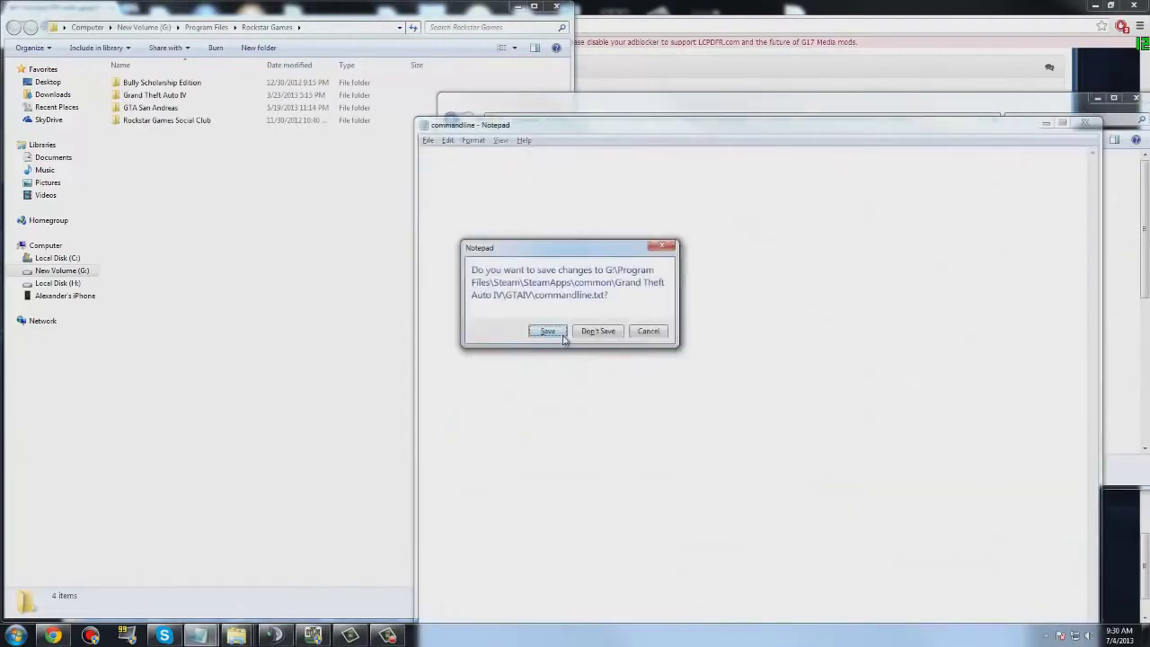
pyautogui.click(547, 333)
# - Delete the commandline file and create a new text document, starting to name it
pyautogui.press('Delete')
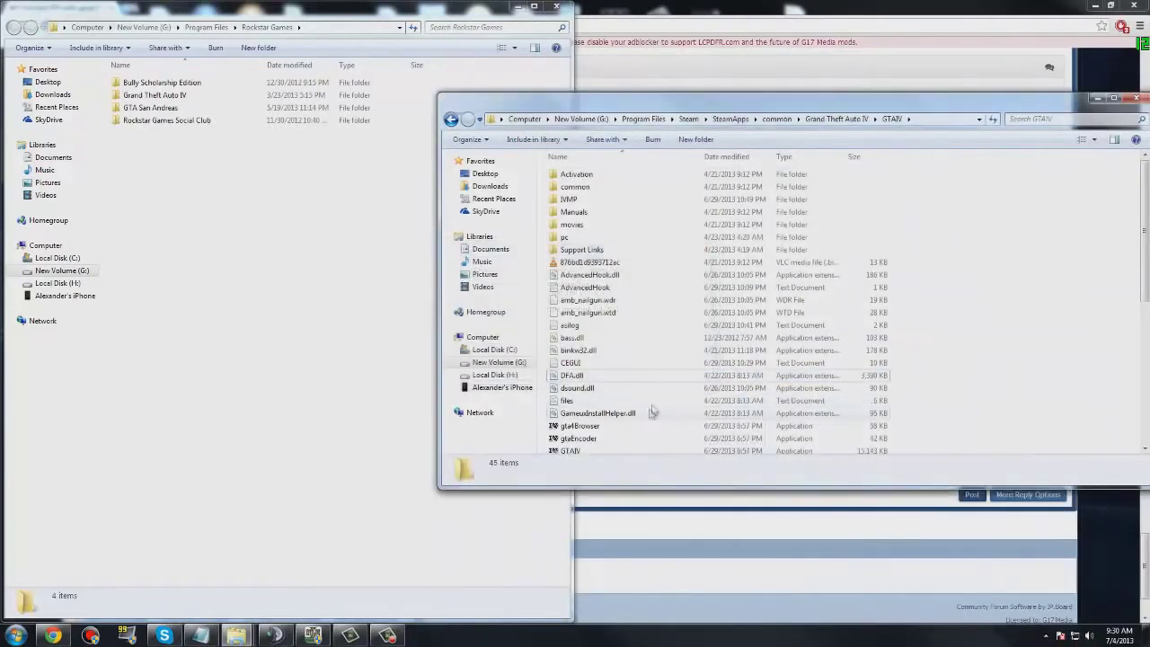
pyautogui.rightClick(1005, 308)
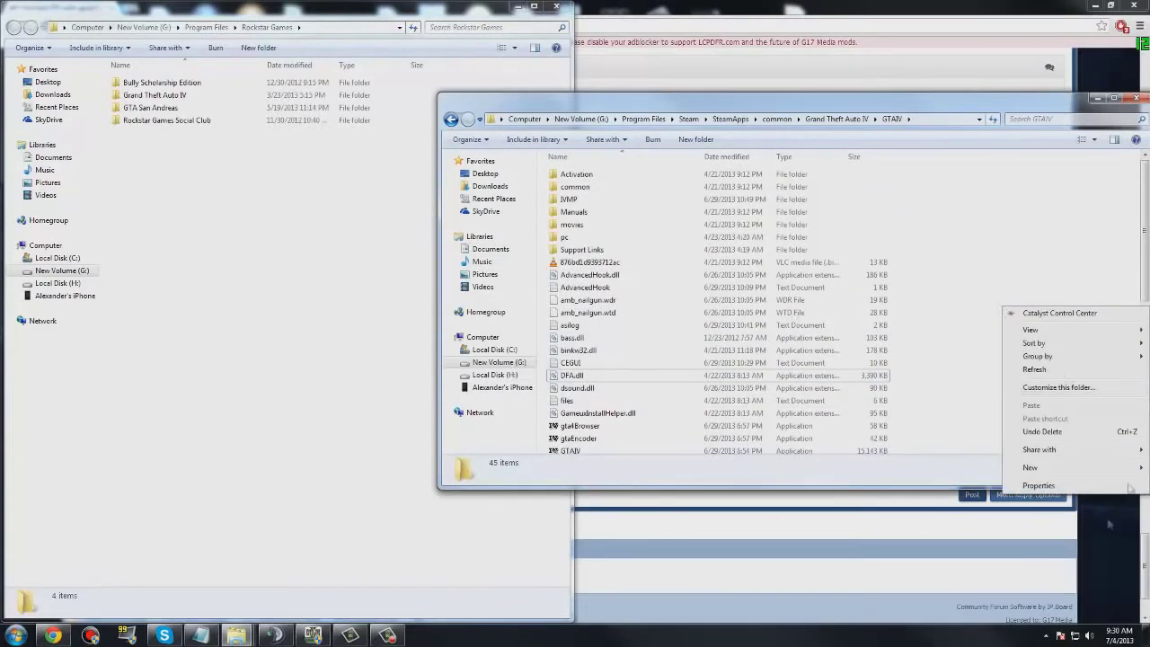
pyautogui.click(1055, 464)
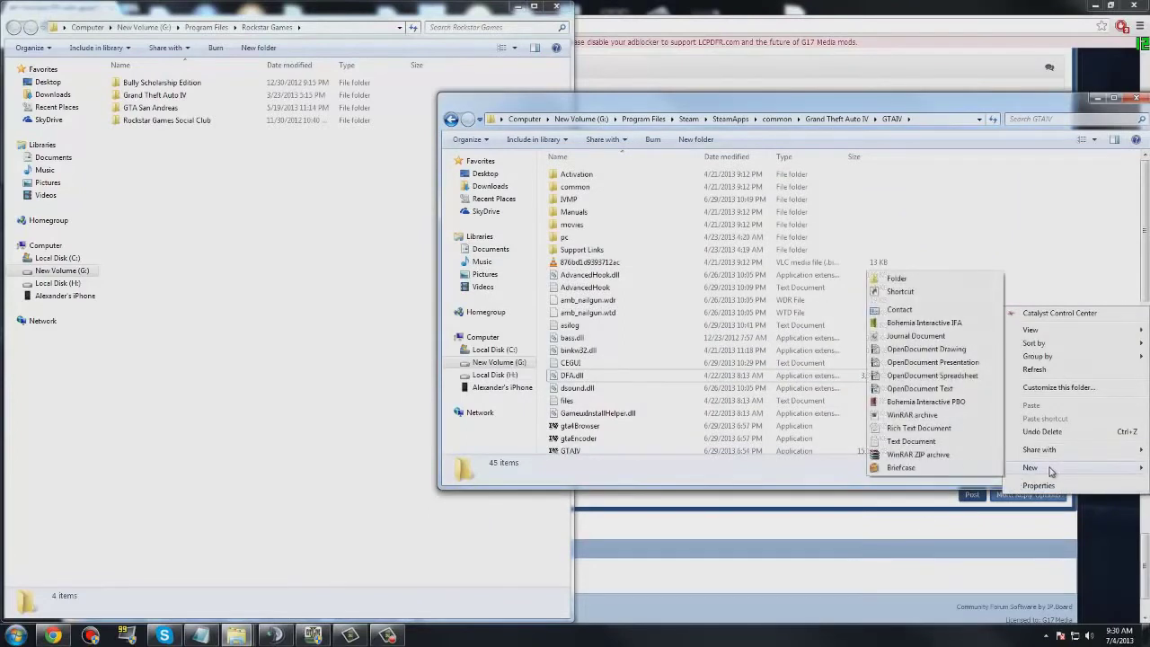
pyautogui.click(911, 441)
pyautogui.write('command')
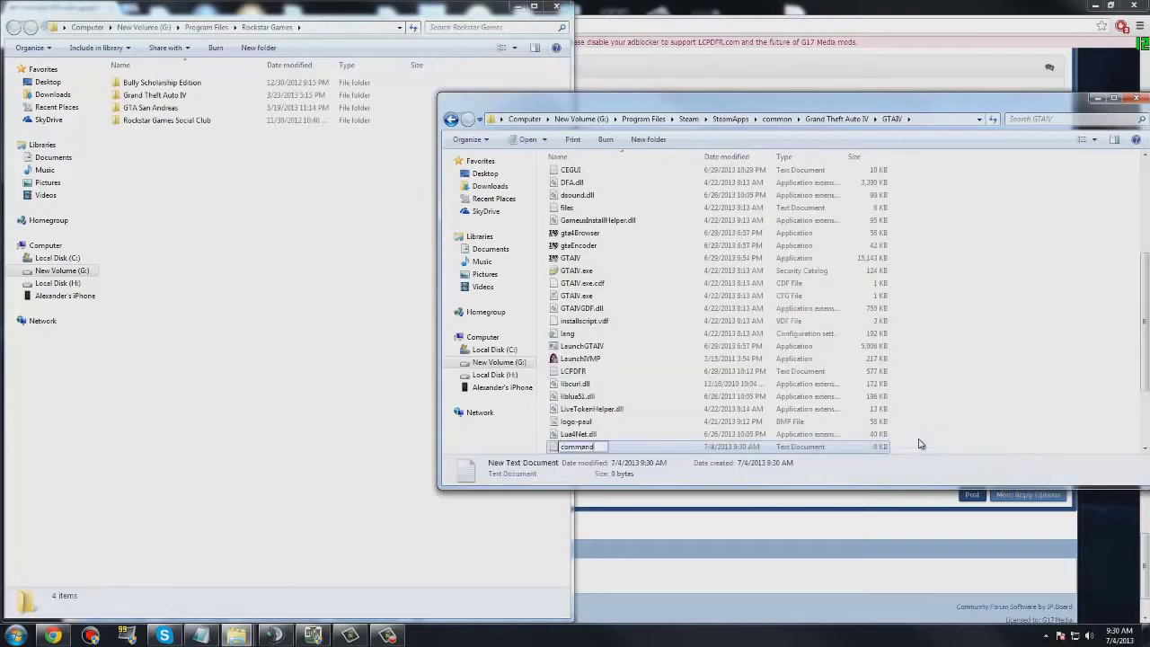
pyautogui.write('line')
# - Name the new file commandline, open it in Notepad and paste the six launch options
pyautogui.press('Return')
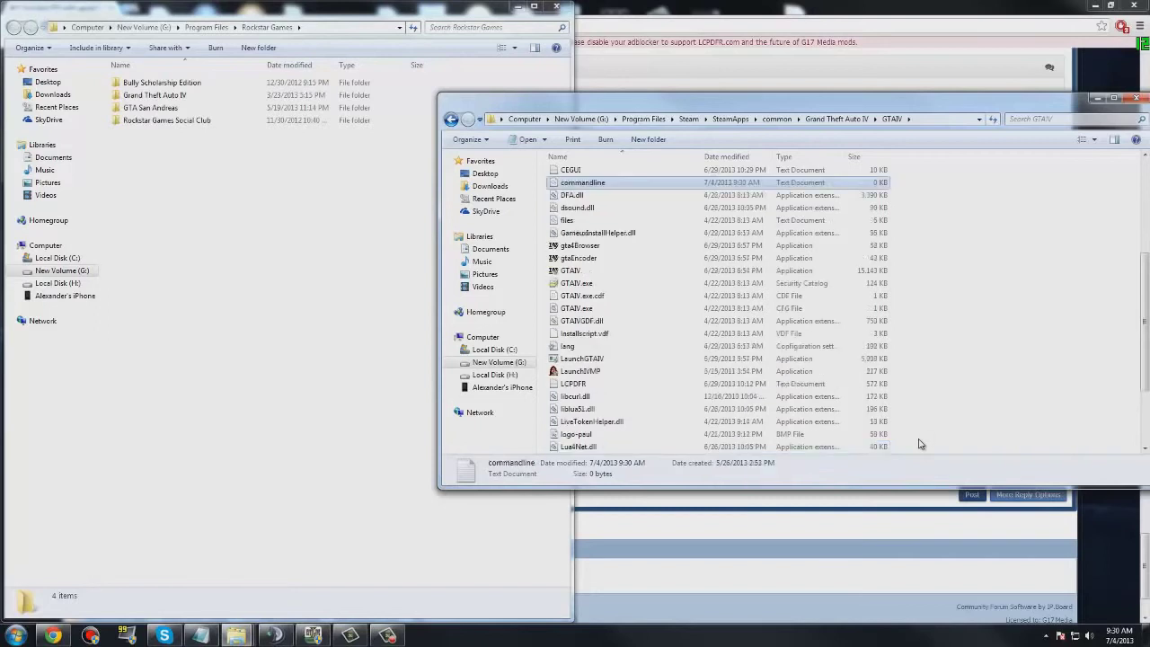
pyautogui.press('Return')
pyautogui.write('-fullspecaudio -norestrictions -nomemrestrict -availablevidmem 0.9 -refreshrate 50 -framelimit 1')
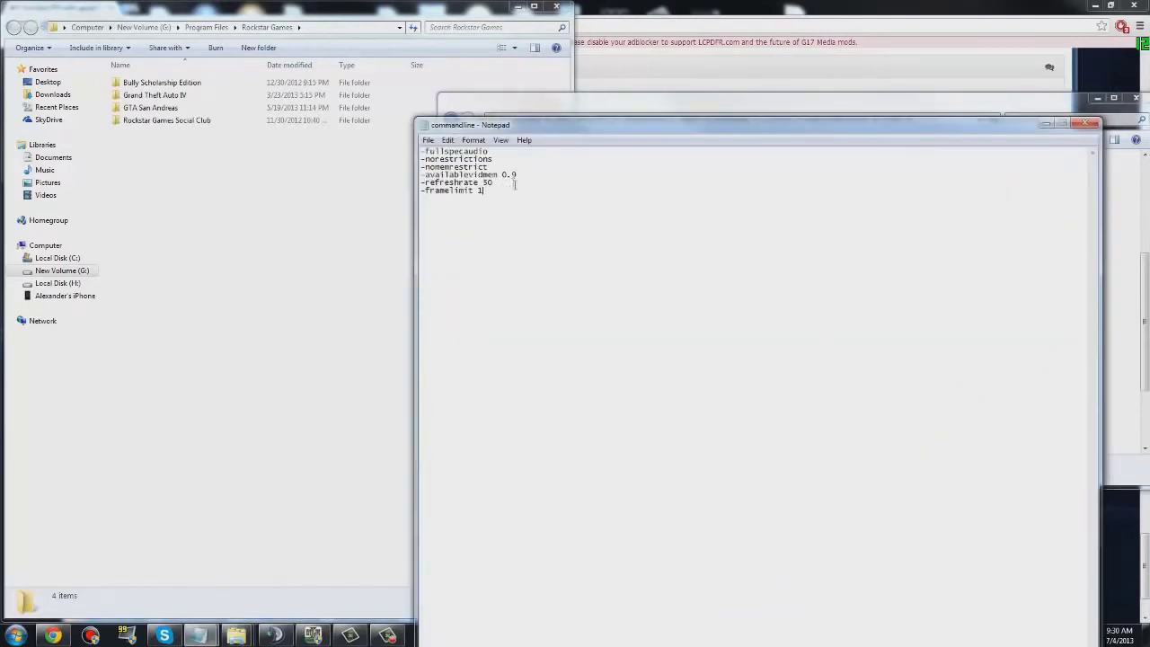
# - Delete the first four option lines, leaving -refreshrate 50 and -framelimit 1
pyautogui.moveTo(515, 187); pyautogui.dragTo(392, 189)
pyautogui.moveTo(539, 175); pyautogui.dragTo(421, 151)
pyautogui.hotkey('ctrl', 'c')
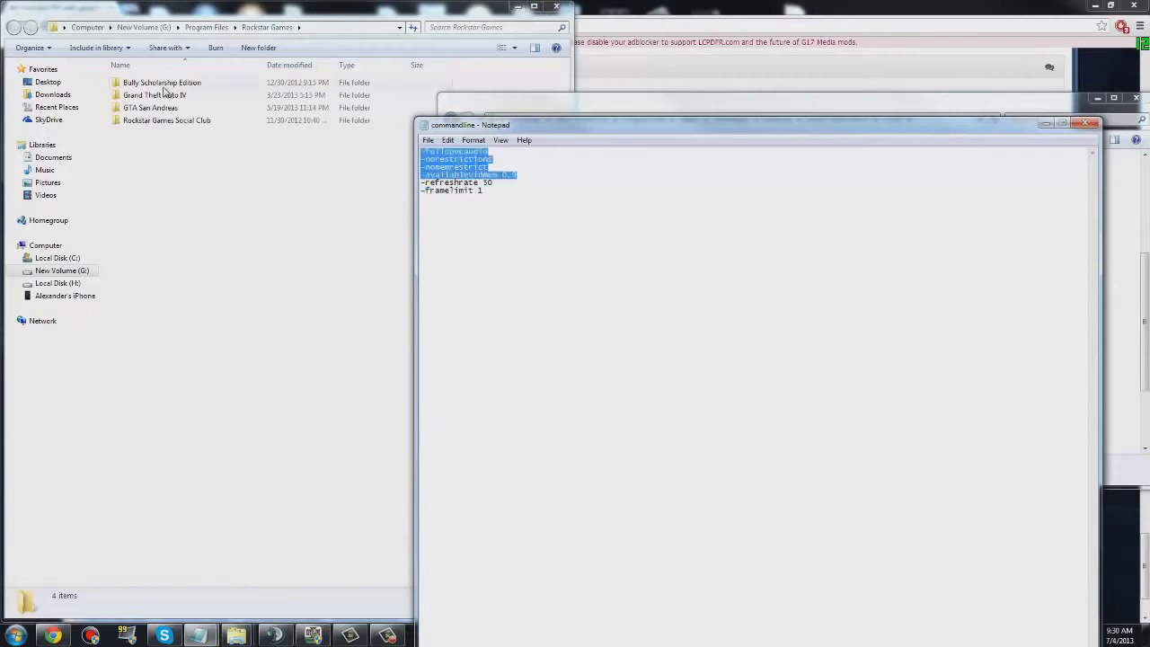
pyautogui.press('Delete')
pyautogui.press('Delete')
pyautogui.hotkey('ctrl', 'a')
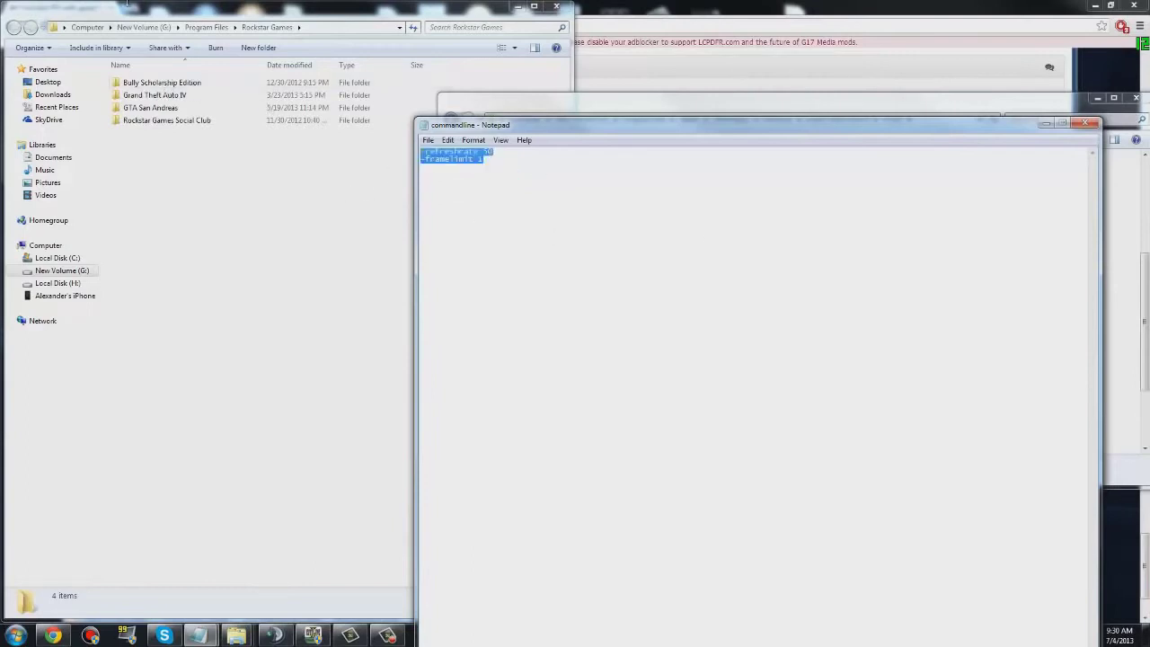
pyautogui.click(522, 204)
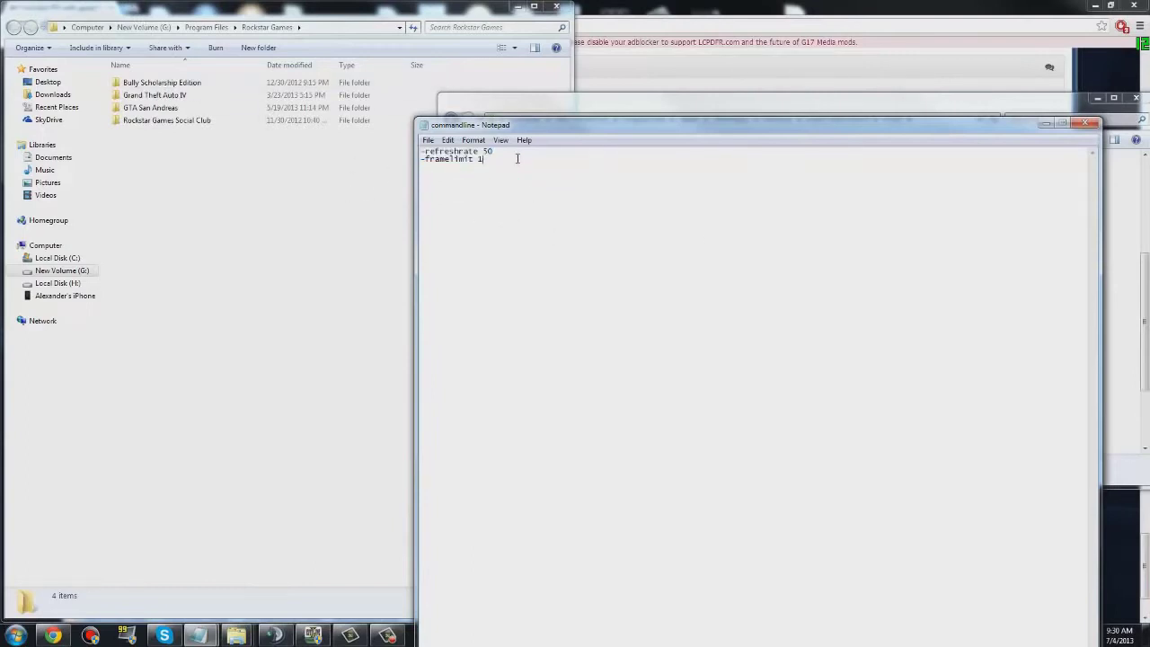
pyautogui.hotkey('shift', 'Home')
pyautogui.press('Left')
# - Replace the text with the four lines -fullspecaudio, -norestrictions, -nomemrestrict, -availablevidmem 0.9, testing paste and undo
pyautogui.hotkey('ctrl', 'a')
pyautogui.hotkey('ctrl', 'v')
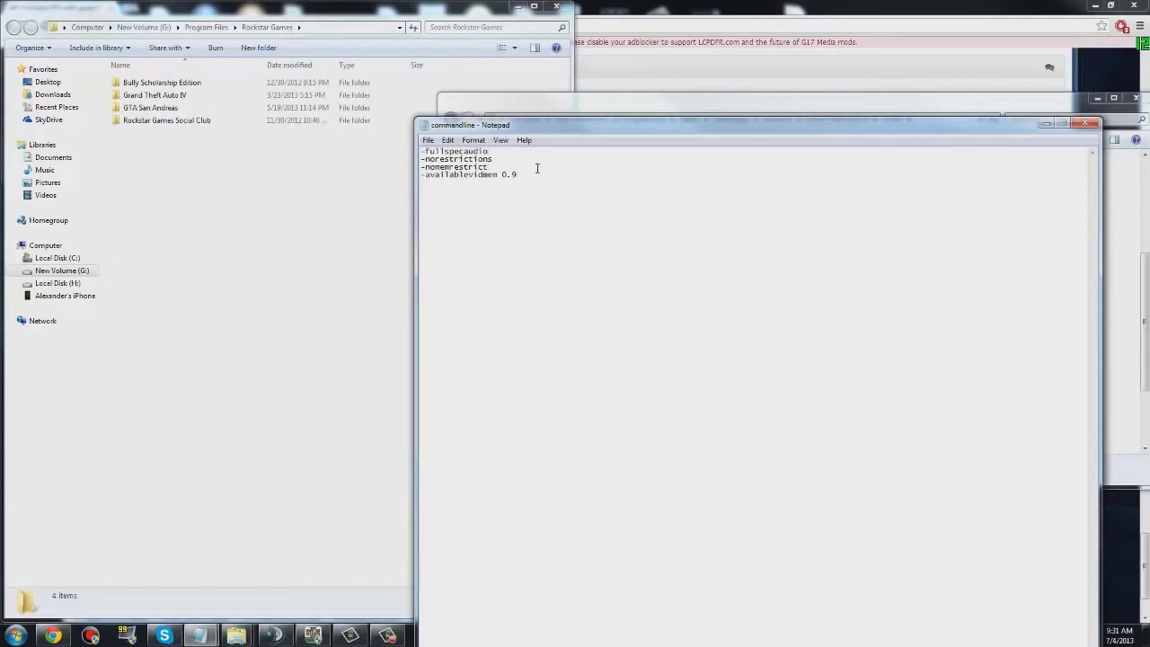
pyautogui.hotkey('ctrl', 'a')
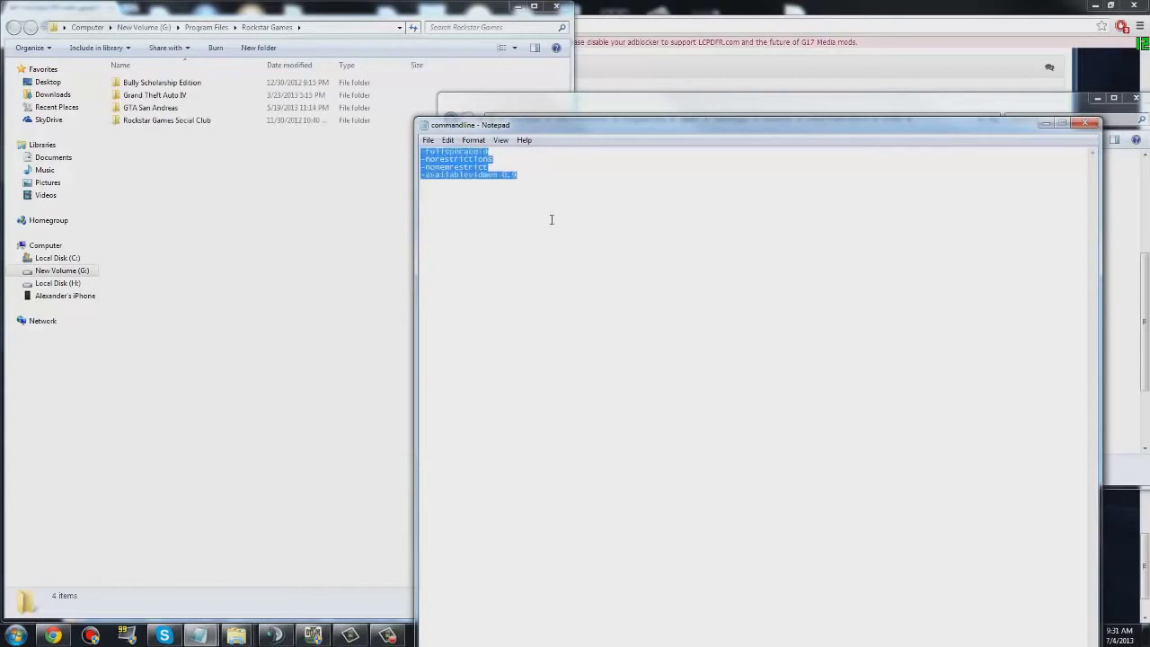
pyautogui.click(553, 224)
pyautogui.hotkey('ctrl', 'v')
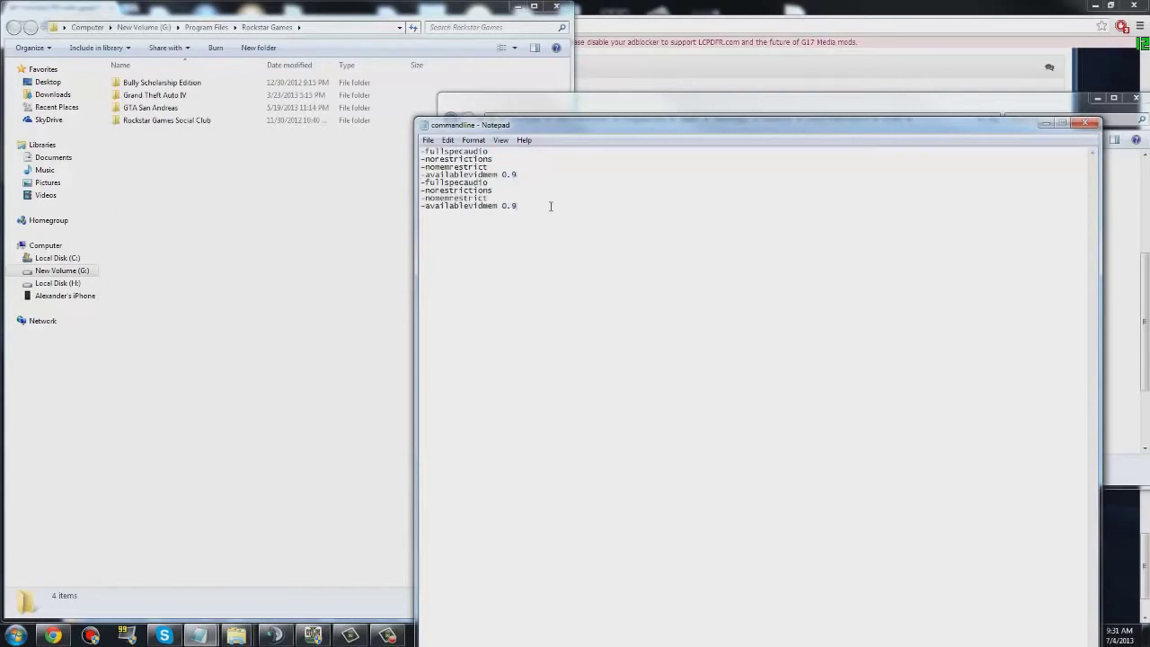
pyautogui.hotkey('ctrl', 'a')
pyautogui.hotkey('ctrl', 'v')
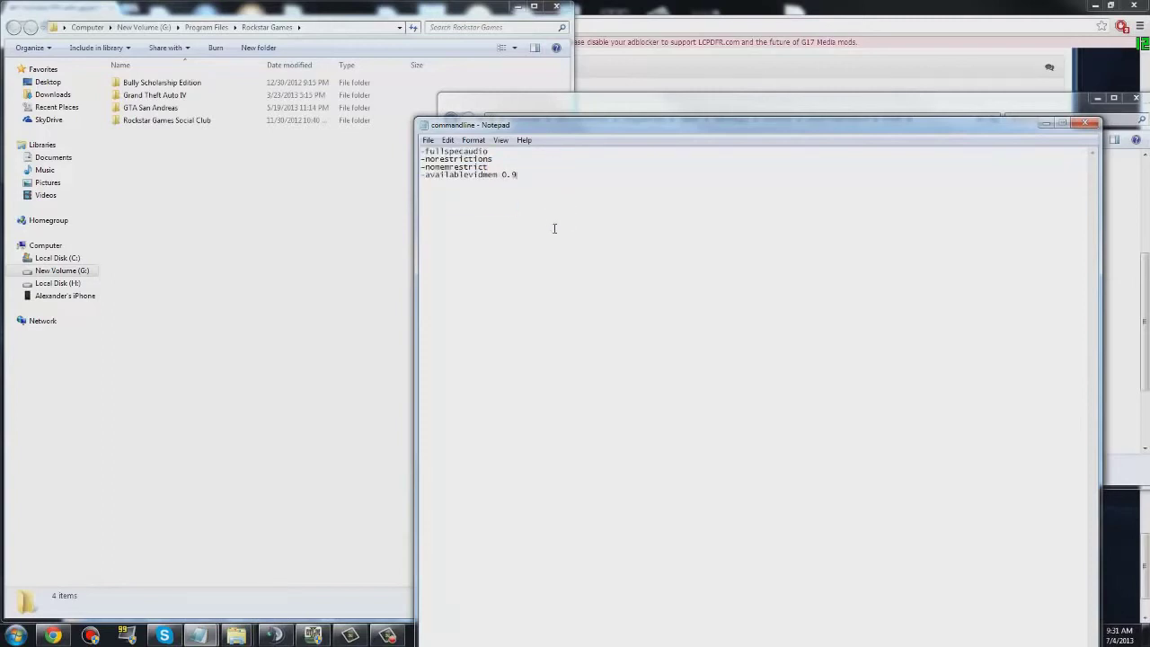
pyautogui.hotkey('ctrl', 'a')
pyautogui.hotkey('ctrl', 'v')
pyautogui.hotkey('ctrl', 'z')
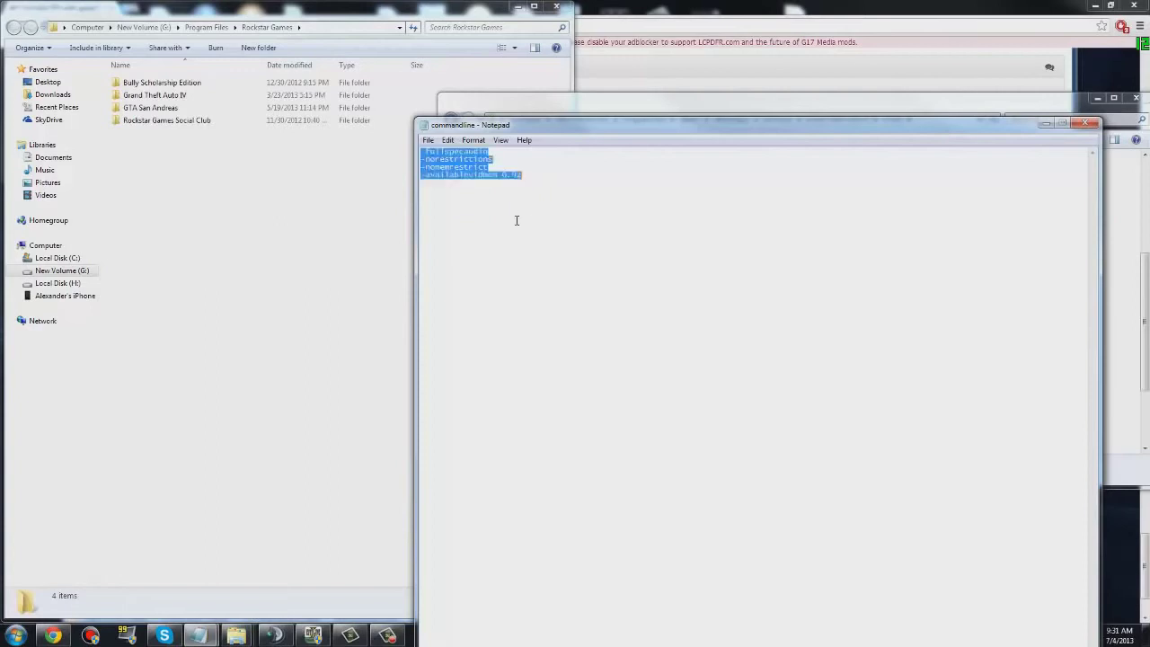
# - Paste the four option lines again and close the window, dismissing the save-changes prompt
pyautogui.press('super')
pyautogui.press('Escape')
pyautogui.hotkey('ctrl', 'v')
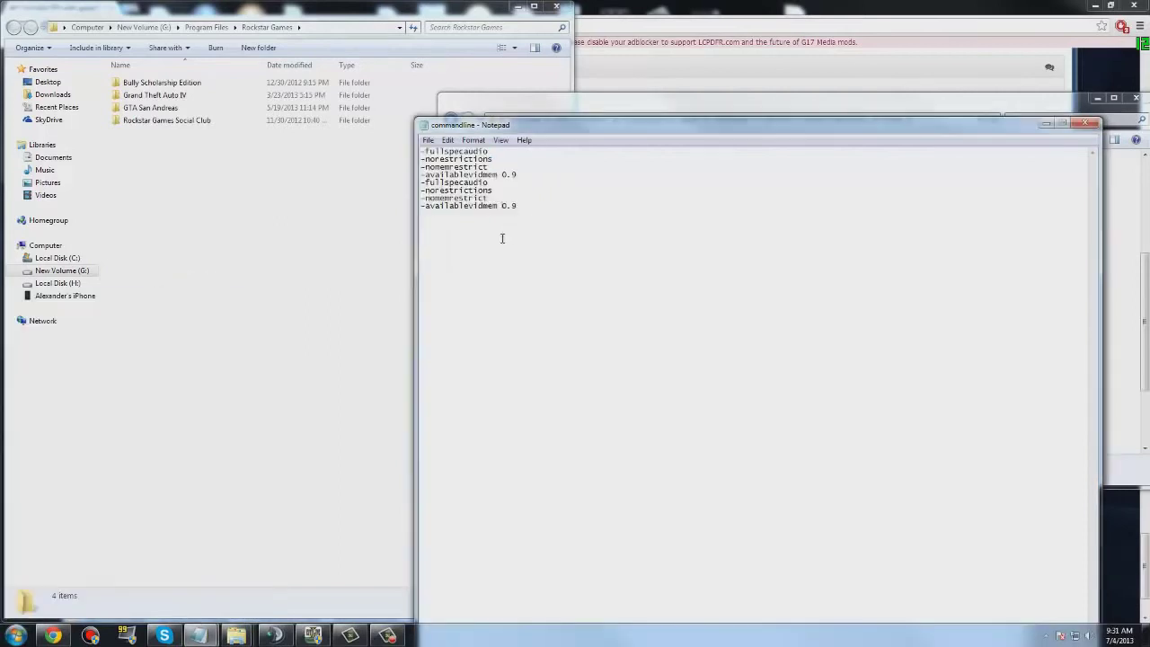
pyautogui.hotkey('alt', 'F4')
pyautogui.click(646, 332)
pyautogui.press('super')
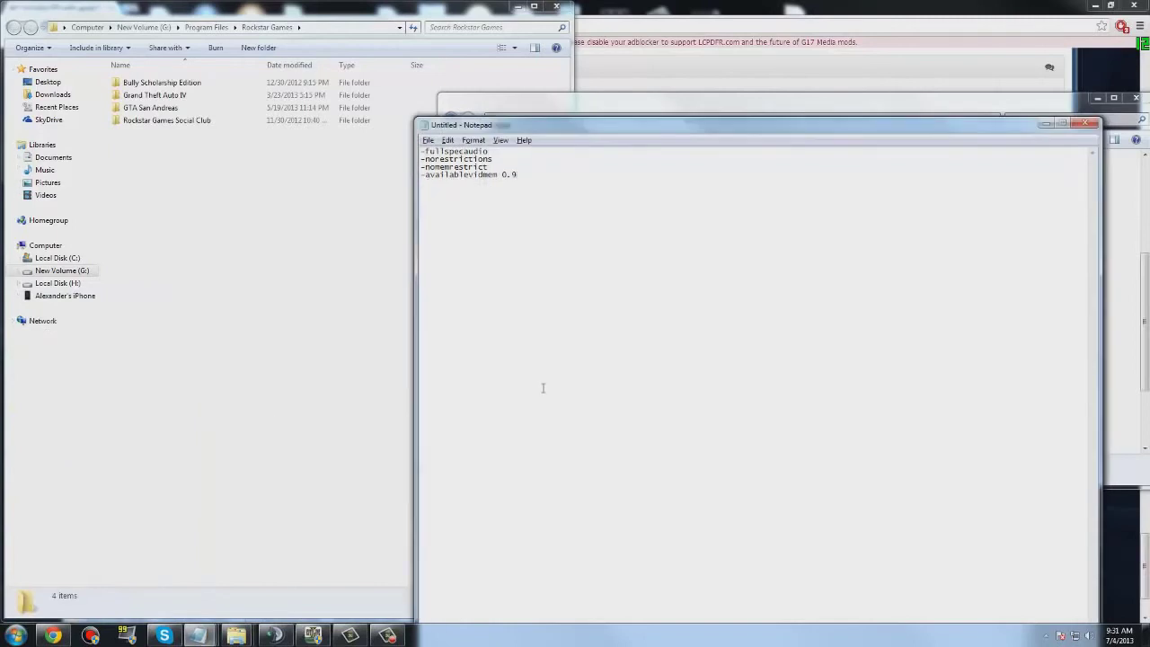
# - Discard the untitled copy without saving and review the four option lines in commandline
pyautogui.hotkey('alt', 'F4')
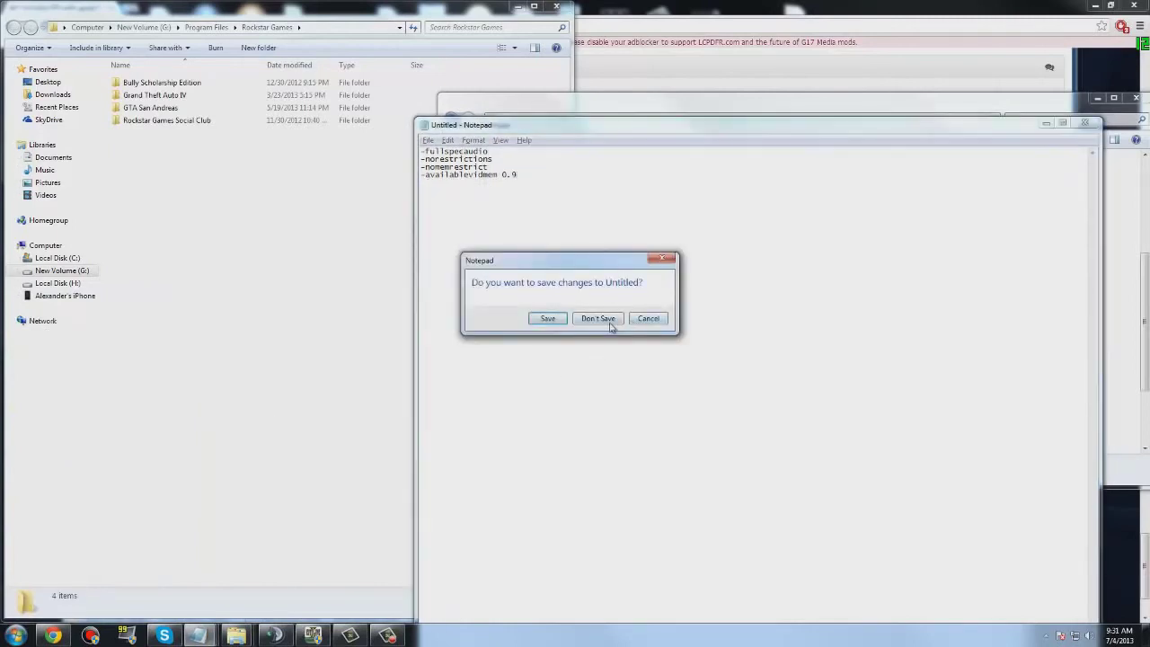
pyautogui.click(598, 319)
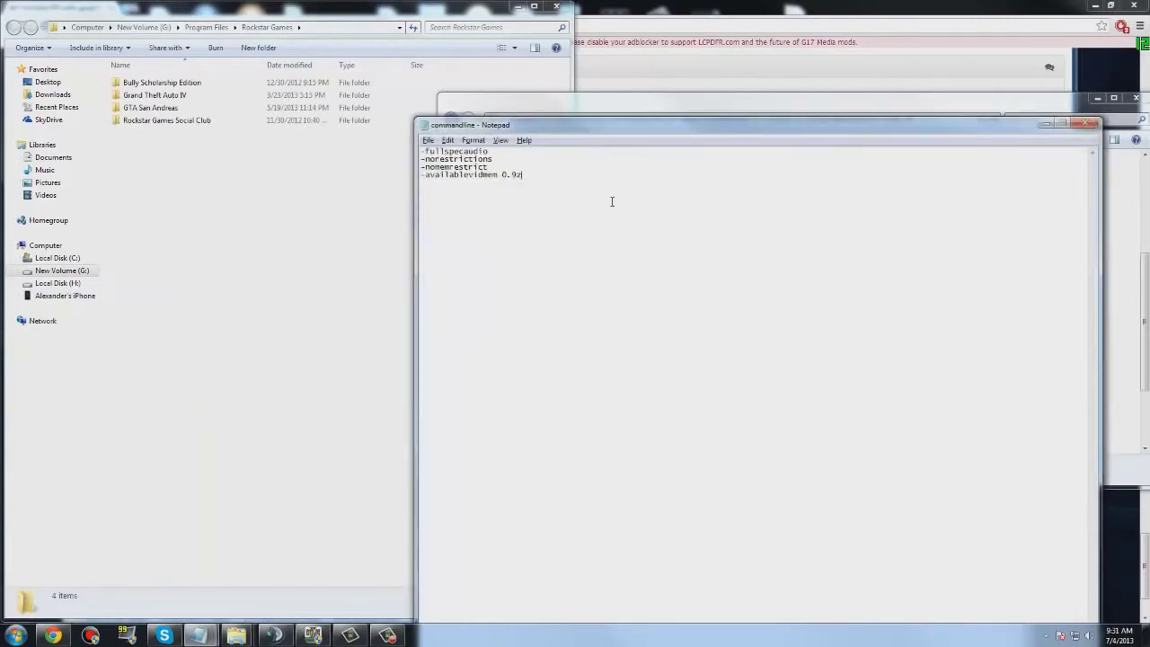
pyautogui.hotkey('shift', 'Home')
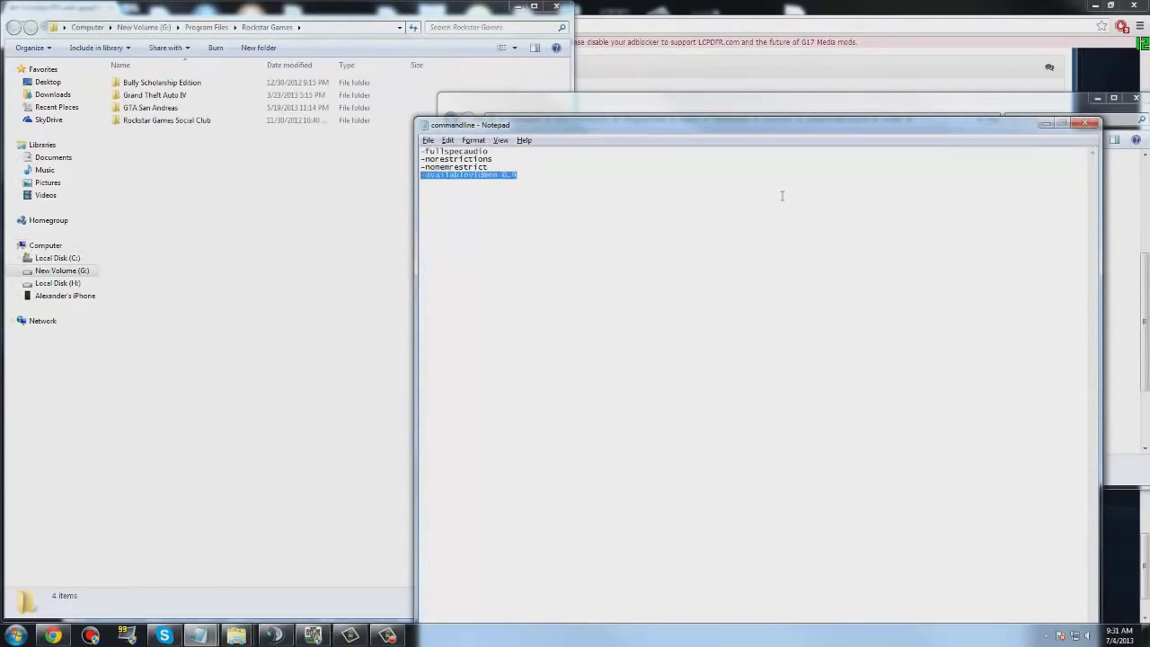
pyautogui.click(523, 192)
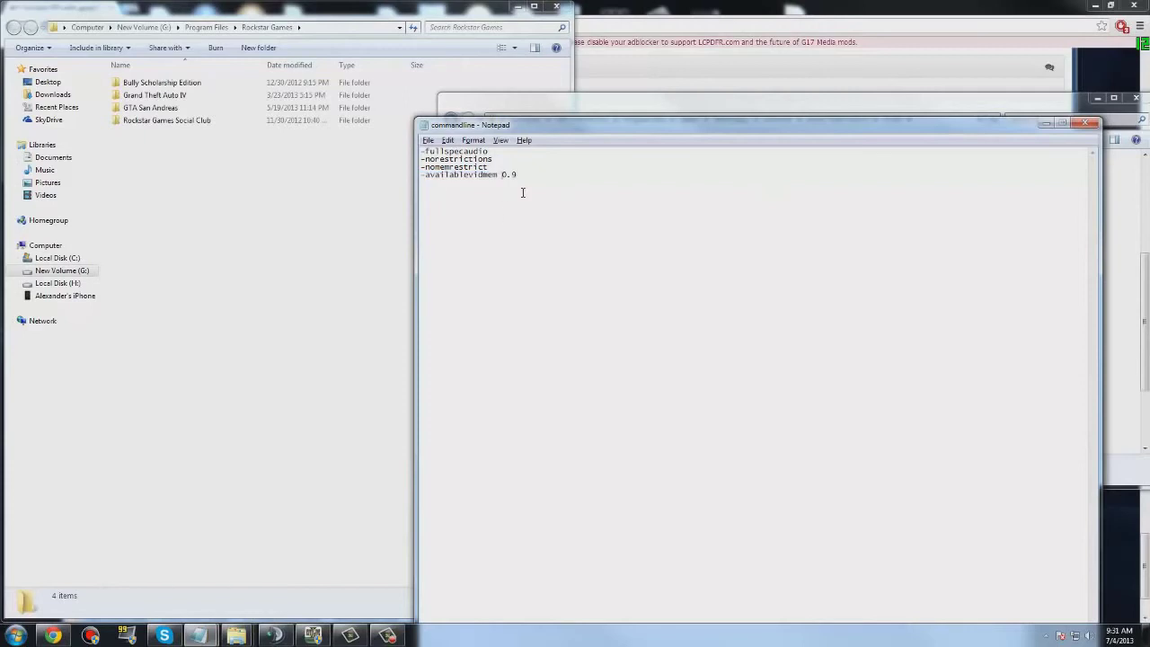
pyautogui.moveTo(537, 192); pyautogui.dragTo(374, 196)
pyautogui.click(540, 183)
pyautogui.moveTo(544, 180); pyautogui.dragTo(255, 181)
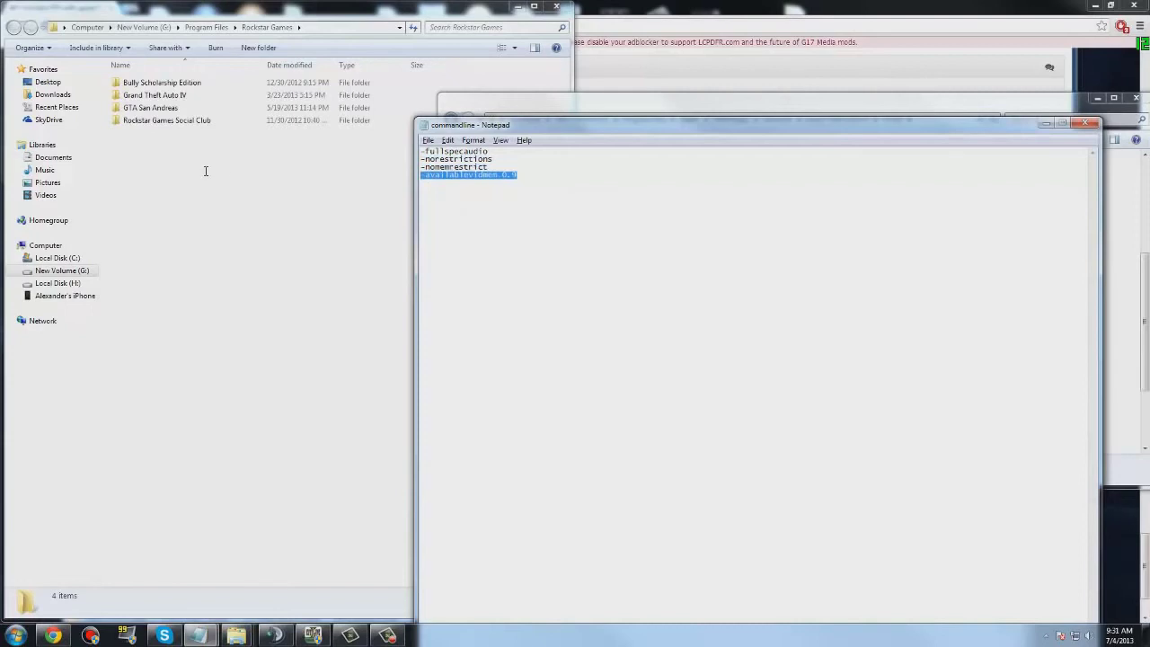
pyautogui.moveTo(206, 171); pyautogui.dragTo(206, 162)
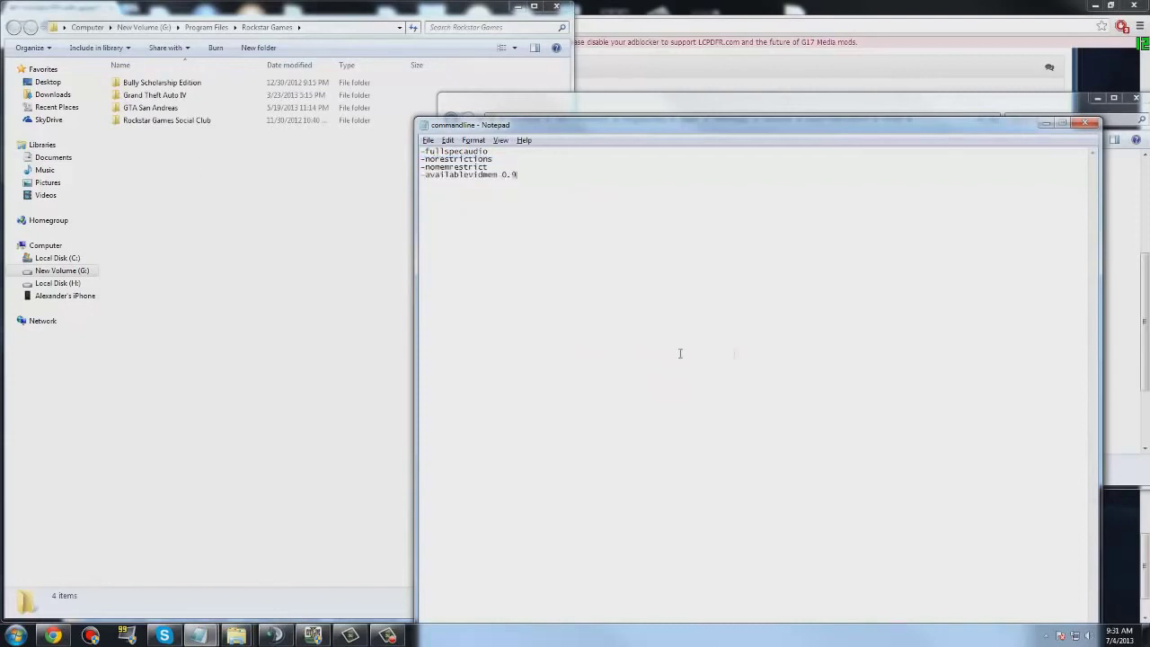
pyautogui.click(503, 334)
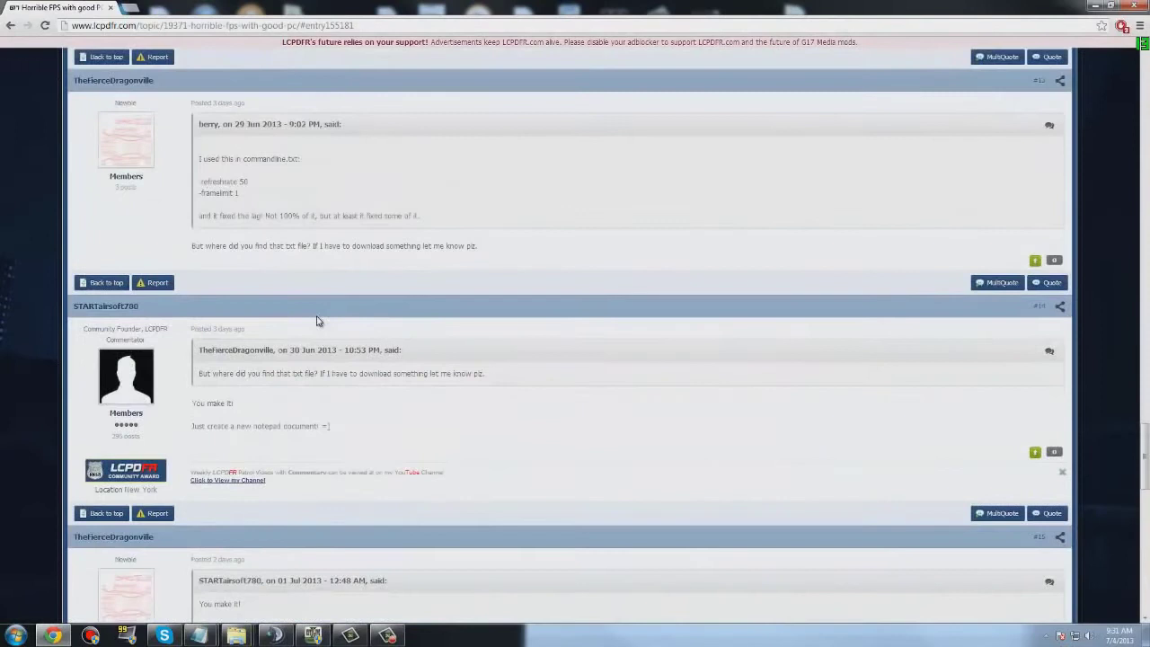
# - Select the forum post's -refreshrate 50 and -framelimit 1 lines, then bring up commandline and the GTAIV folder
pyautogui.scroll(3, 316, 321)
pyautogui.scroll(-2, 316, 321)
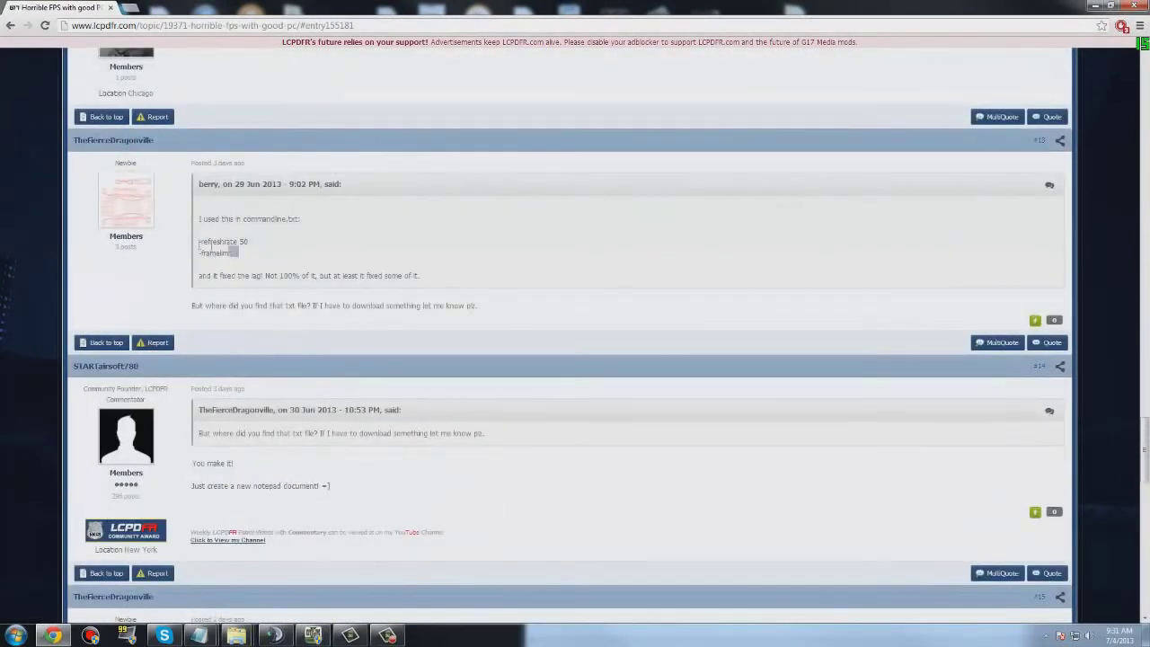
pyautogui.moveTo(239, 253); pyautogui.dragTo(200, 241)
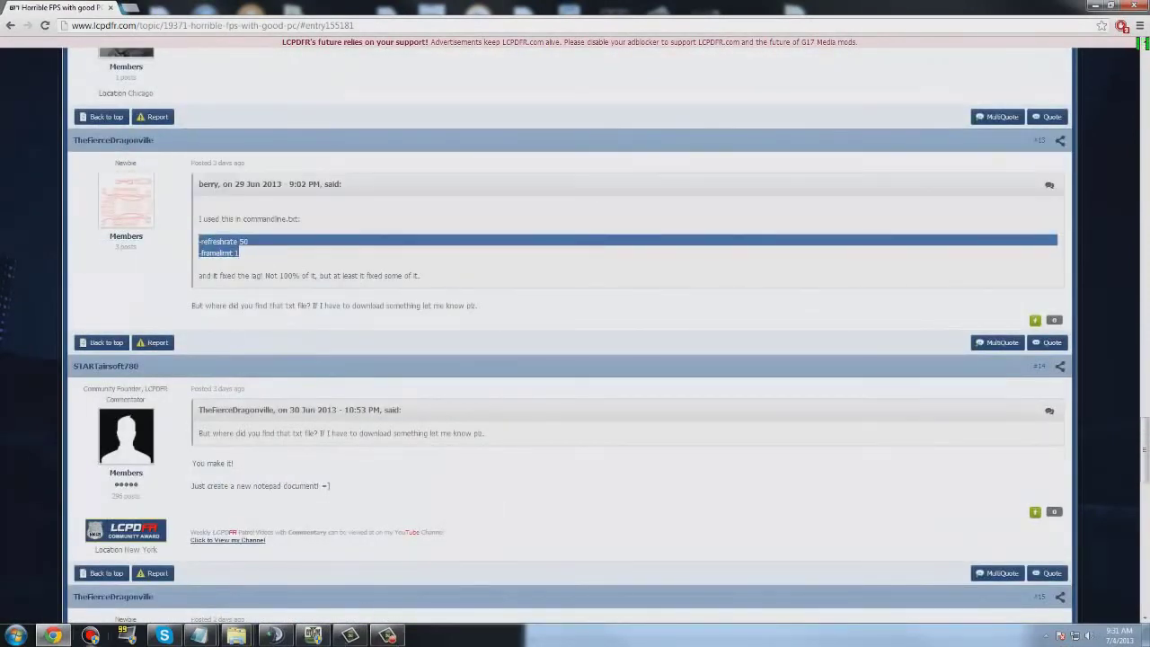
pyautogui.click(247, 612)
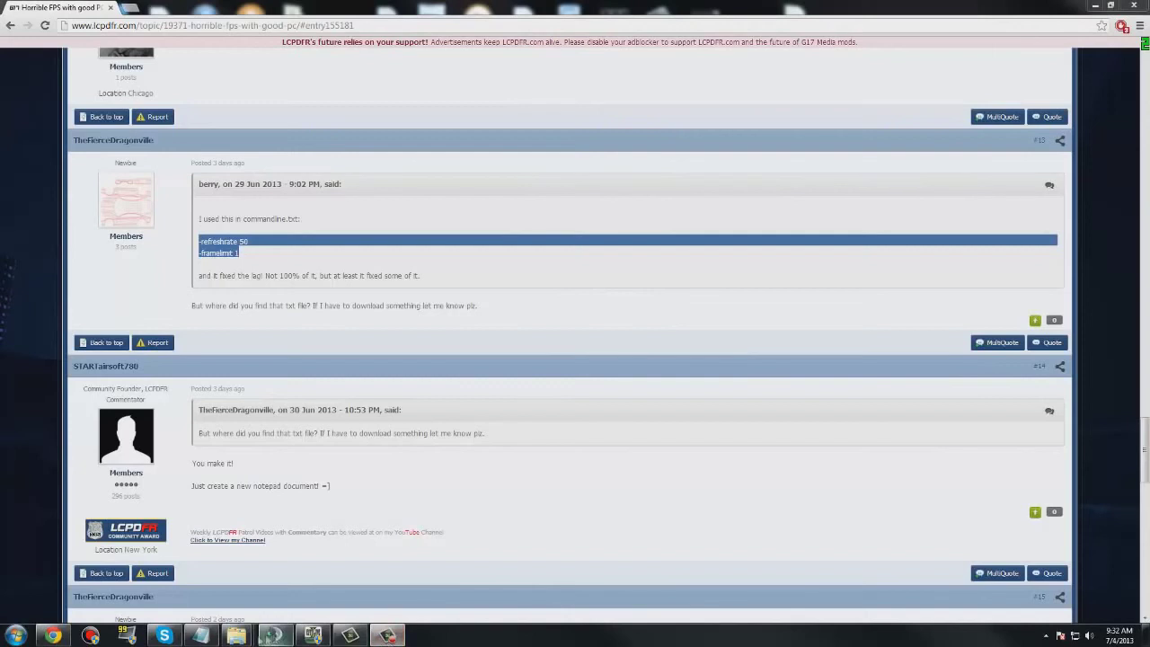
pyautogui.moveTo(235, 636)
pyautogui.click(411, 566)
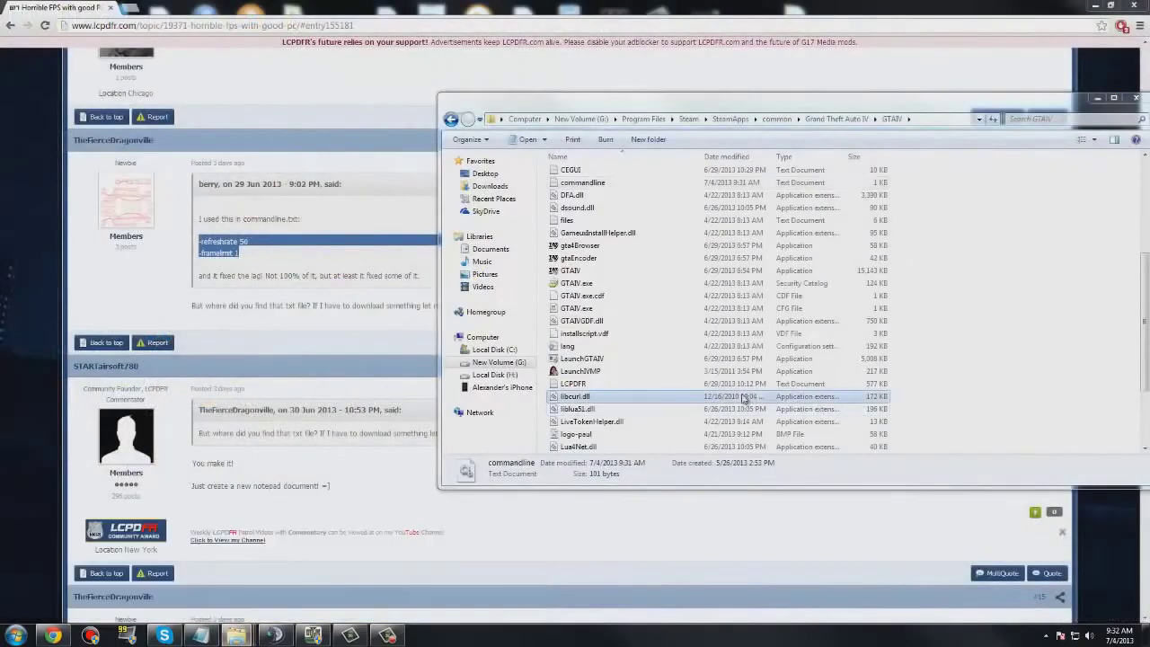
# - Show the desktop, return to the GTAIV folder and reopen commandline to check its six options
pyautogui.click(745, 398)
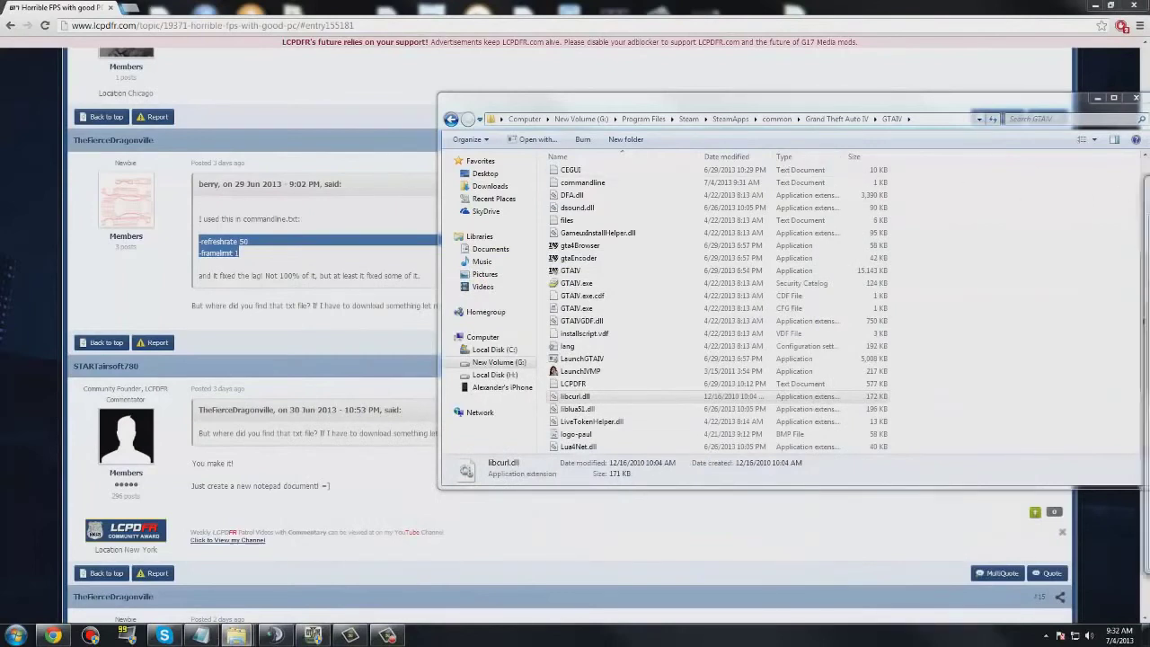
pyautogui.press('super+d')
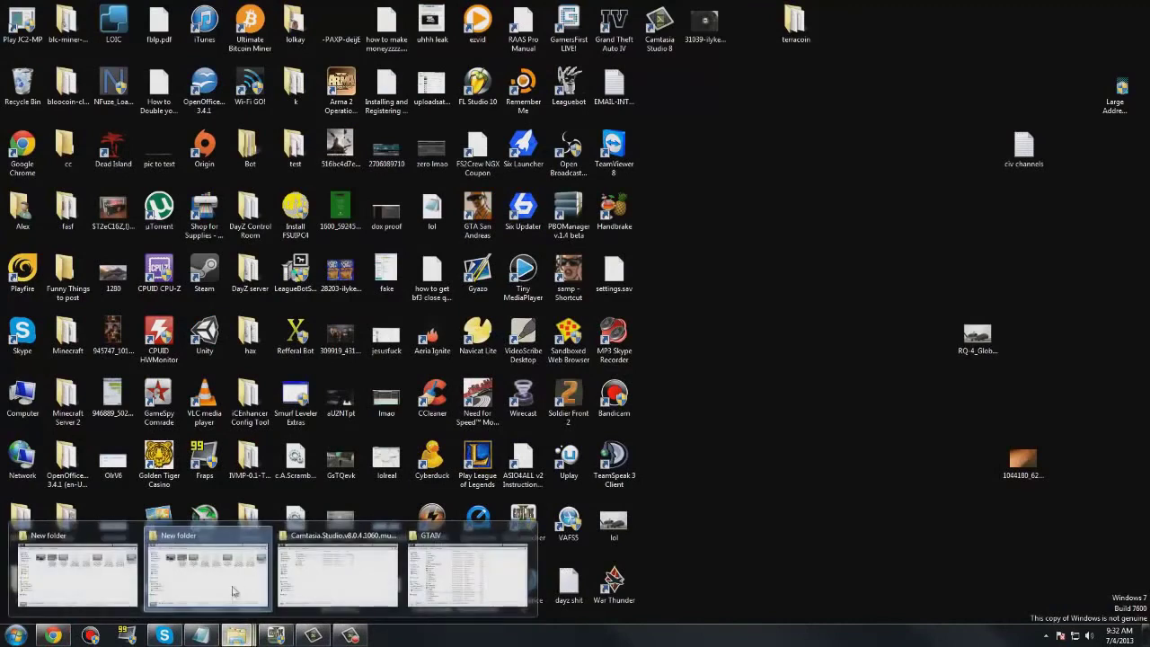
pyautogui.hotkey('alt', 'Tab')
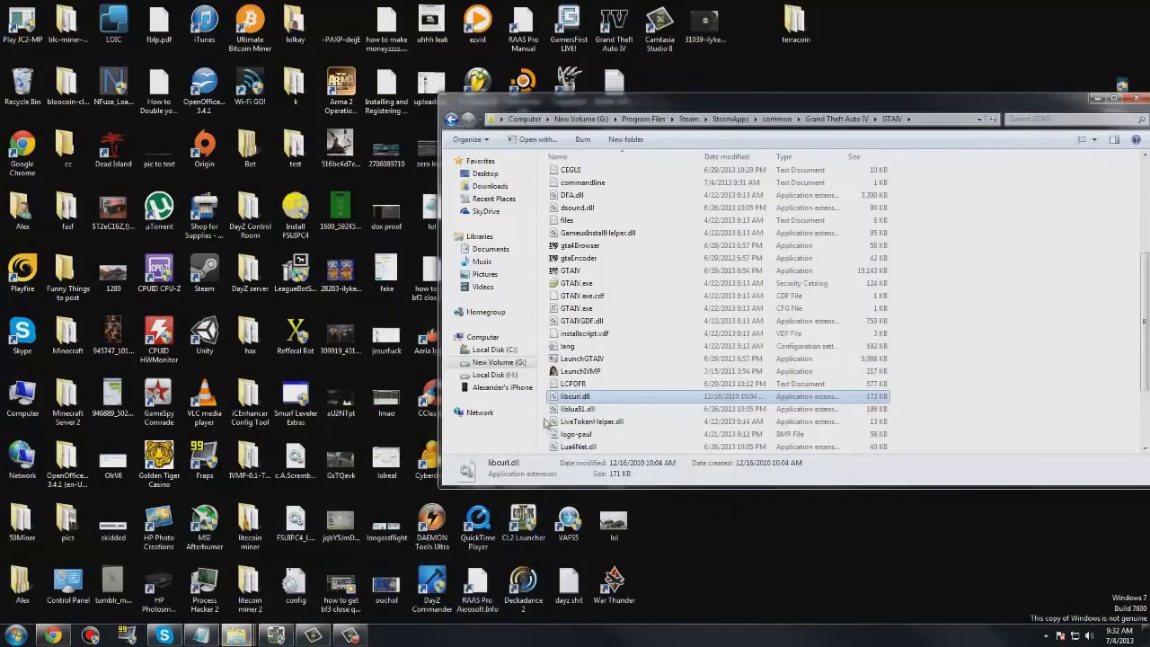
pyautogui.scroll(-3, 557, 422)
pyautogui.click(591, 422)
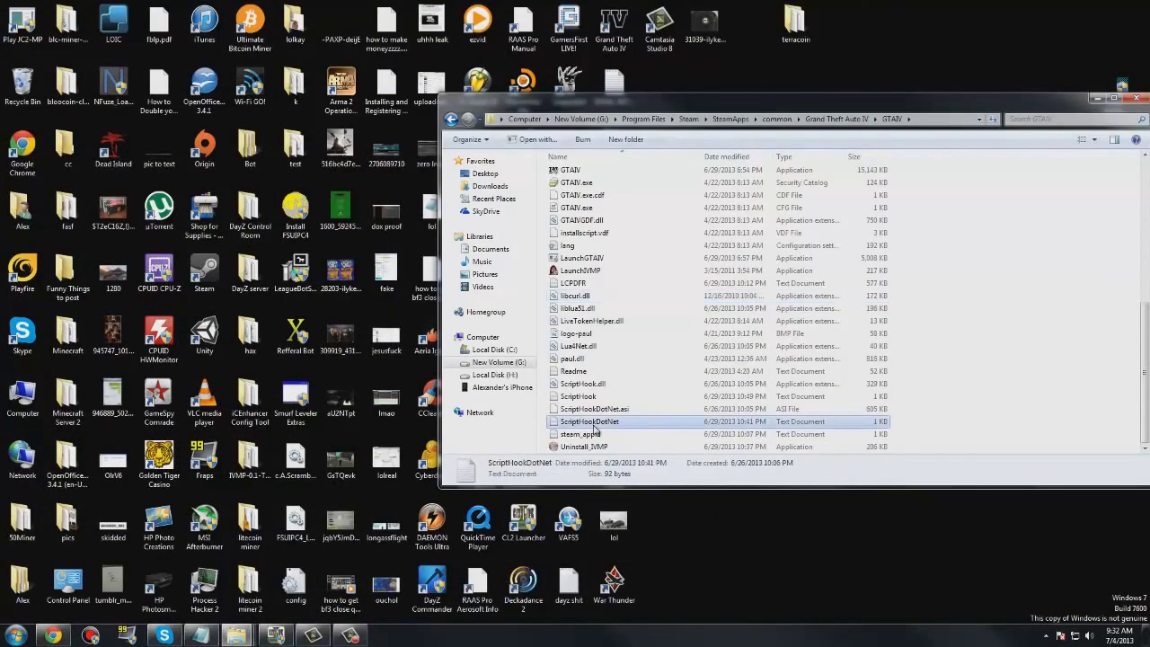
pyautogui.press('c')
pyautogui.press('c')
pyautogui.press('c')
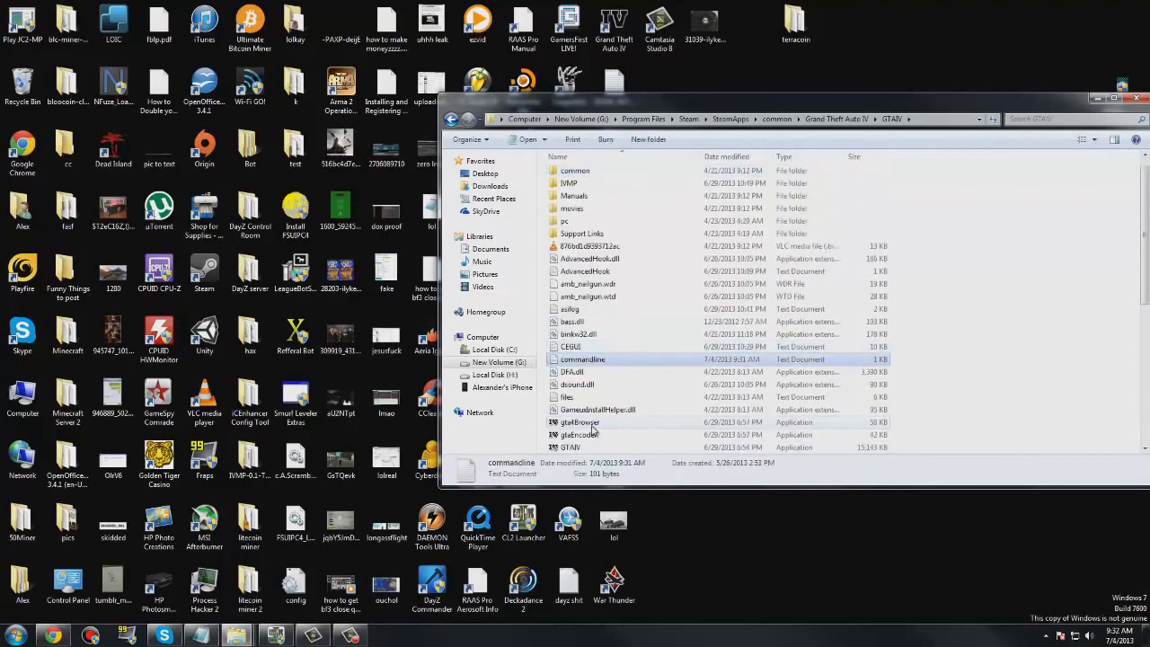
pyautogui.press('Return')
pyautogui.hotkey('ctrl', 'a')
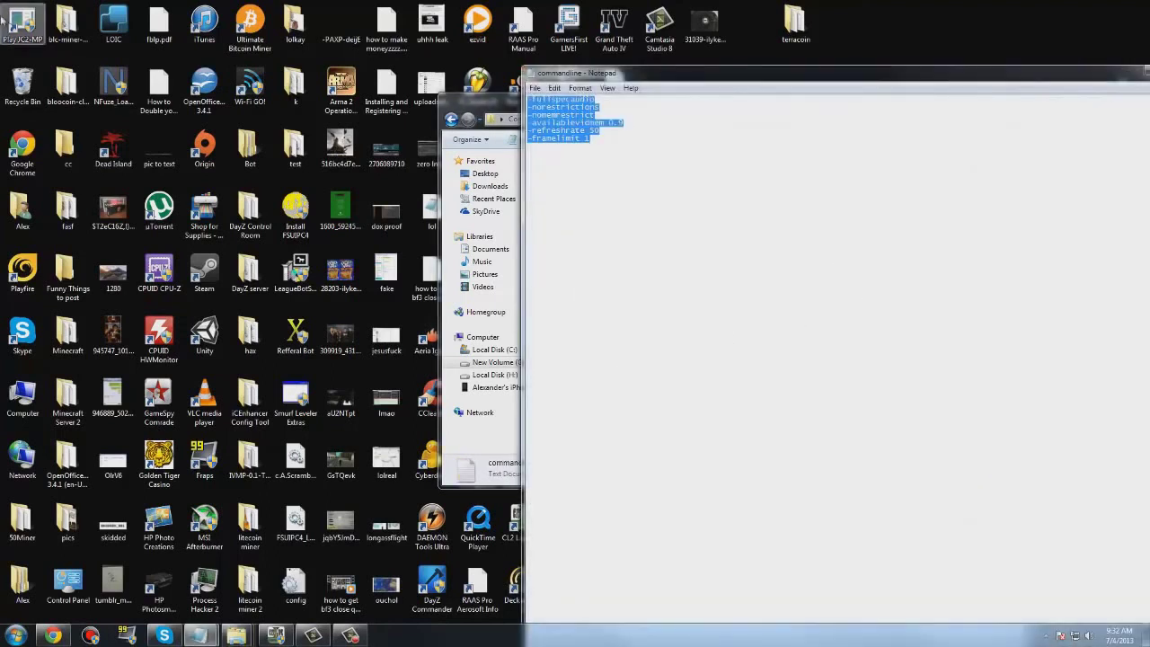
pyautogui.click(659, 340)
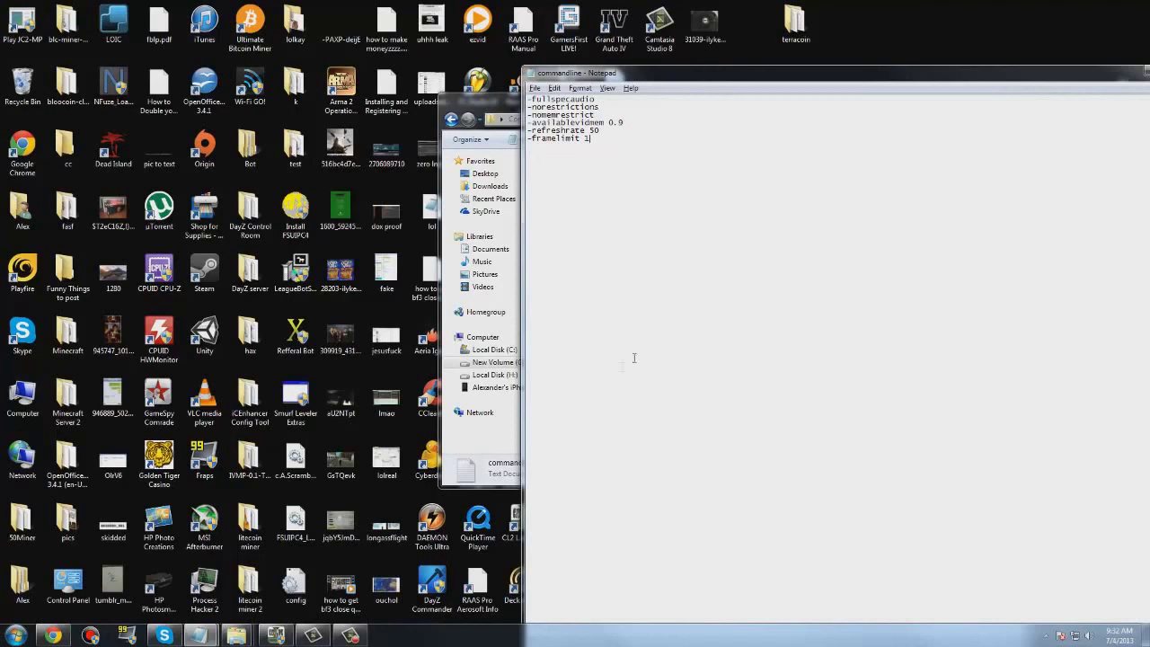